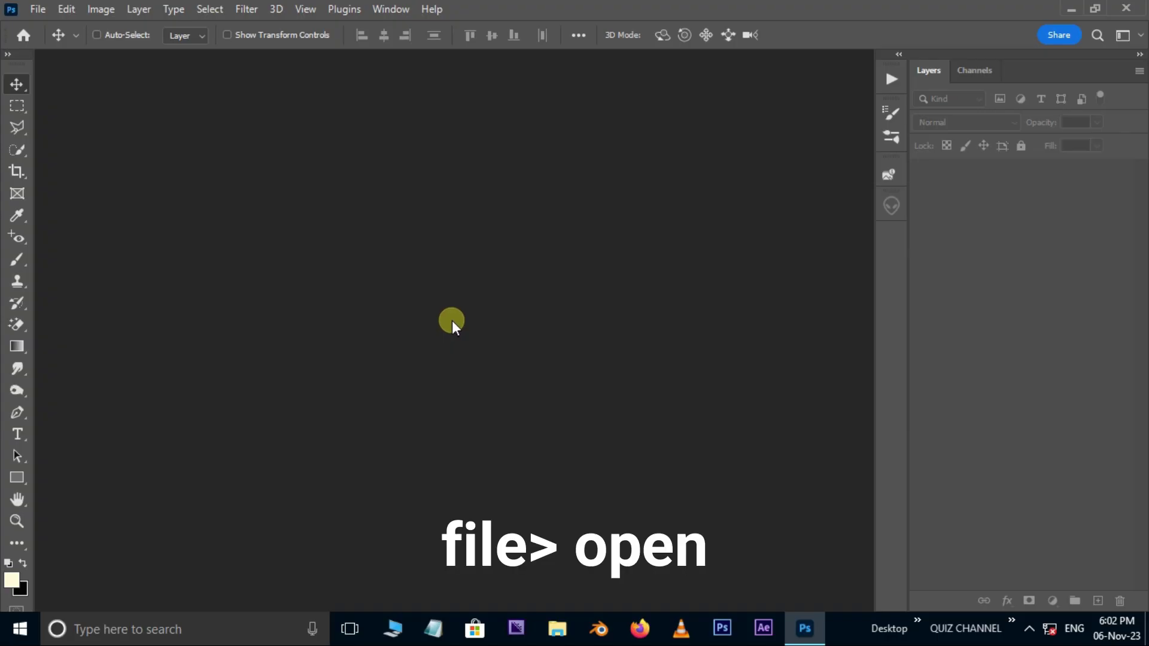
Open GREEN APPLE.jpg from the MAIN folder and zoom in on the photo.
{"action": "left_click", "coordinate": [37, 9]}
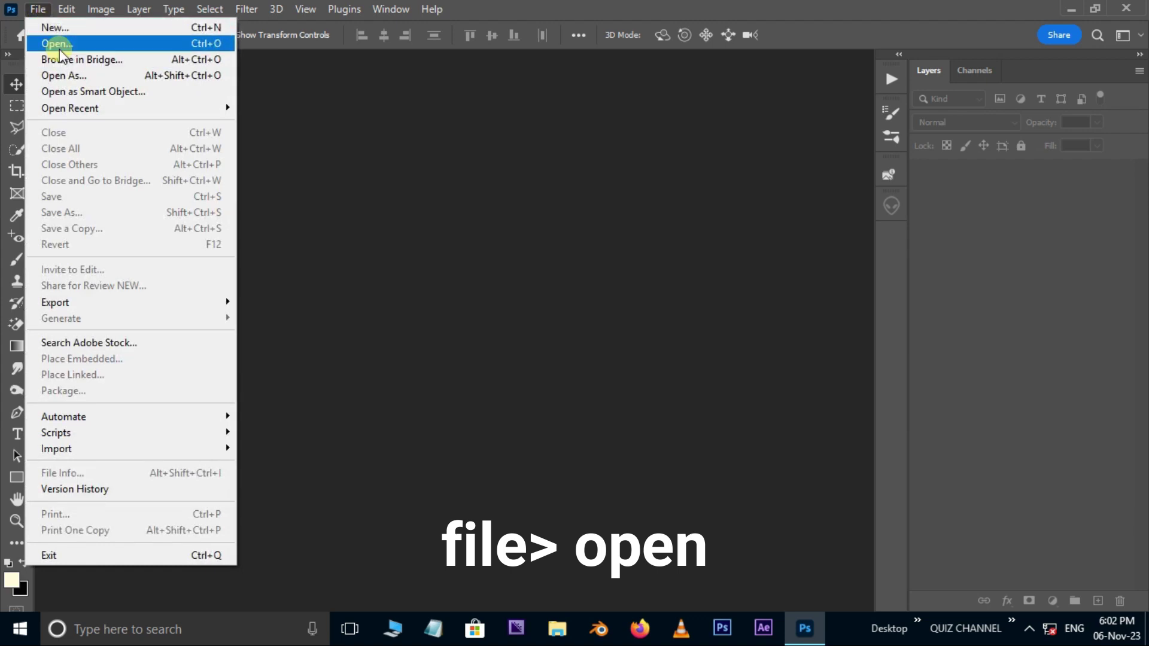
{"action": "left_click", "coordinate": [49, 41]}
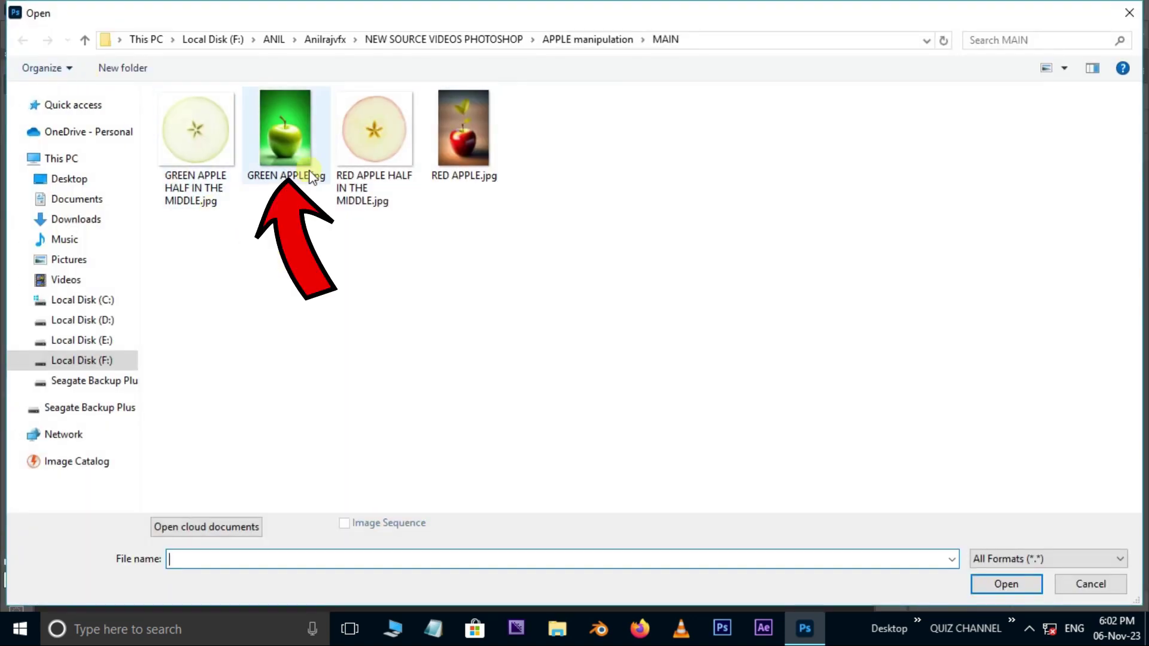
{"action": "left_click", "coordinate": [308, 171]}
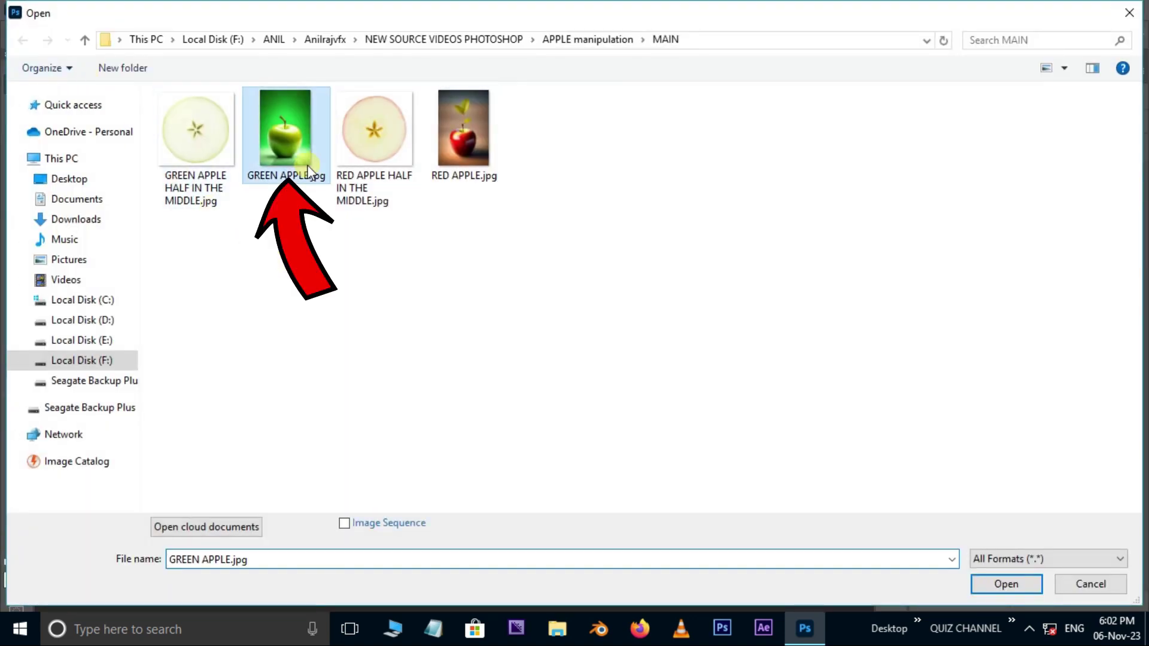
{"action": "left_click", "coordinate": [1005, 584]}
{"action": "key", "text": "ctrl+plus"}
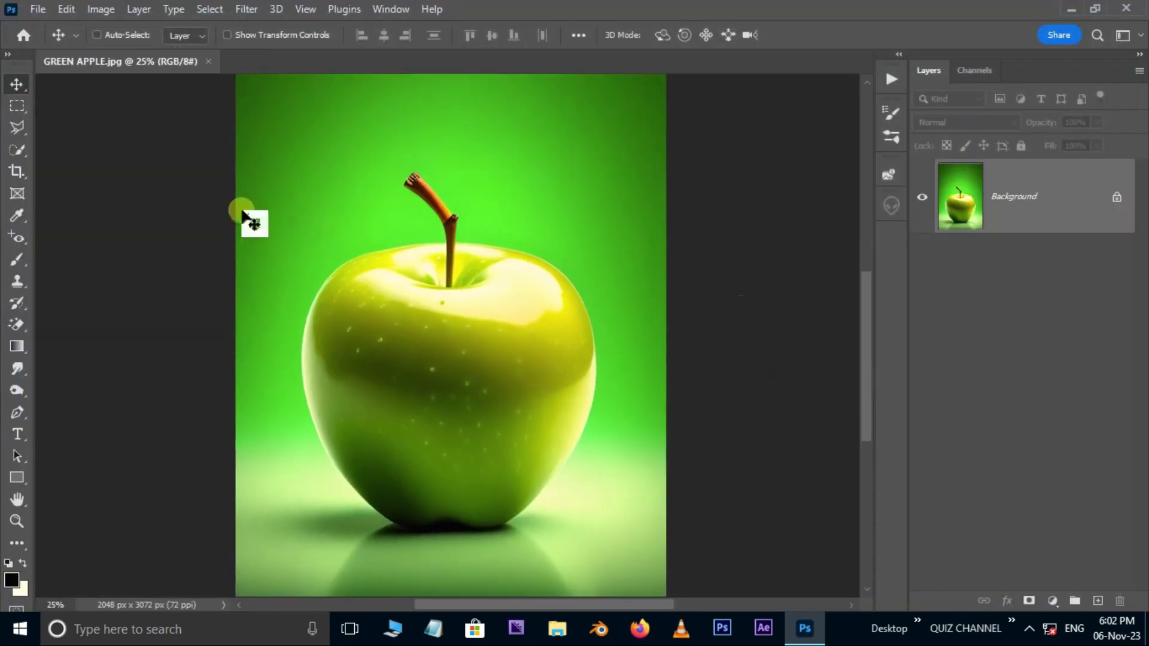
Select the apple with Select Subject and copy it onto its own Layer 1.
{"action": "left_click", "coordinate": [17, 149]}
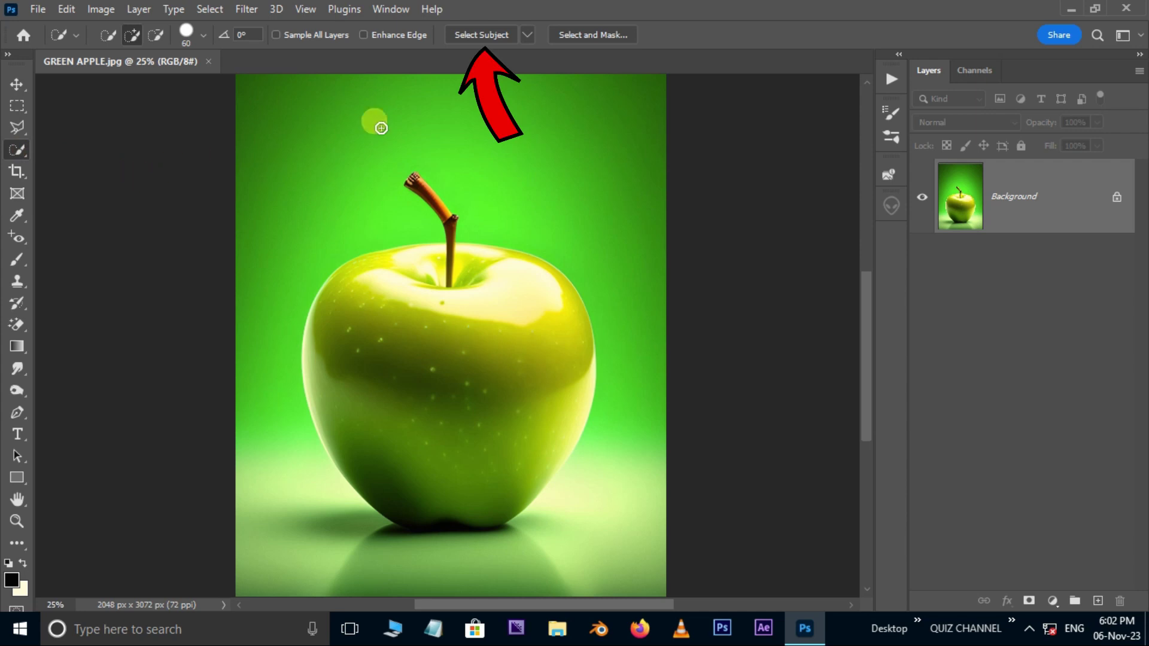
{"action": "left_click", "coordinate": [484, 35]}
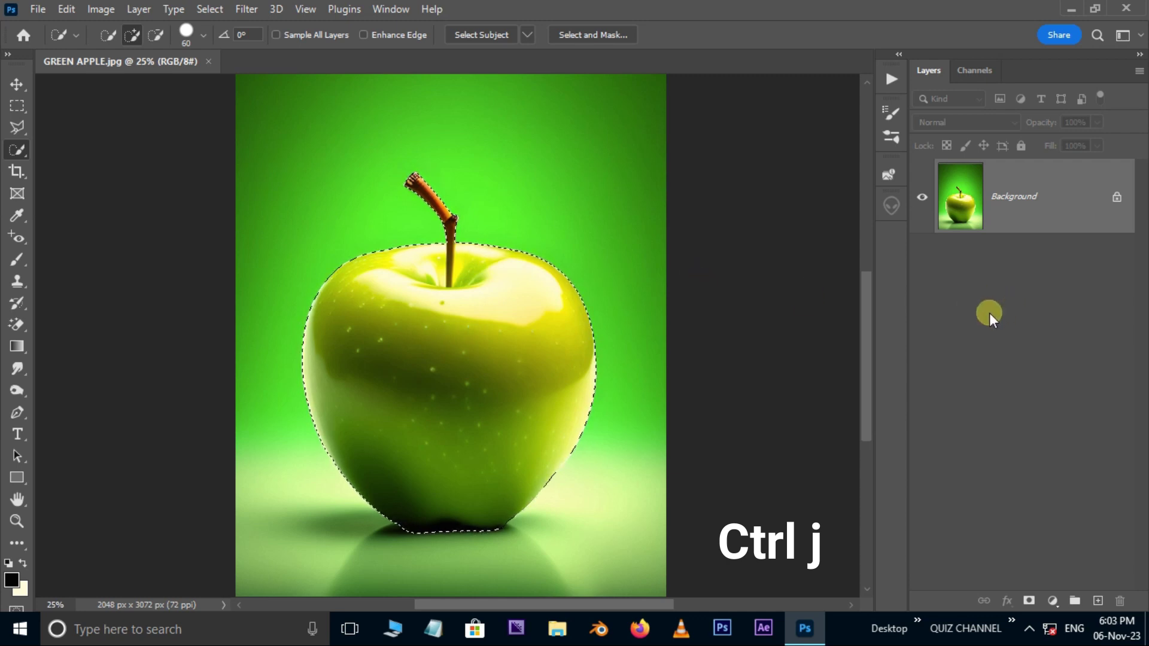
{"action": "key", "text": "ctrl+j"}
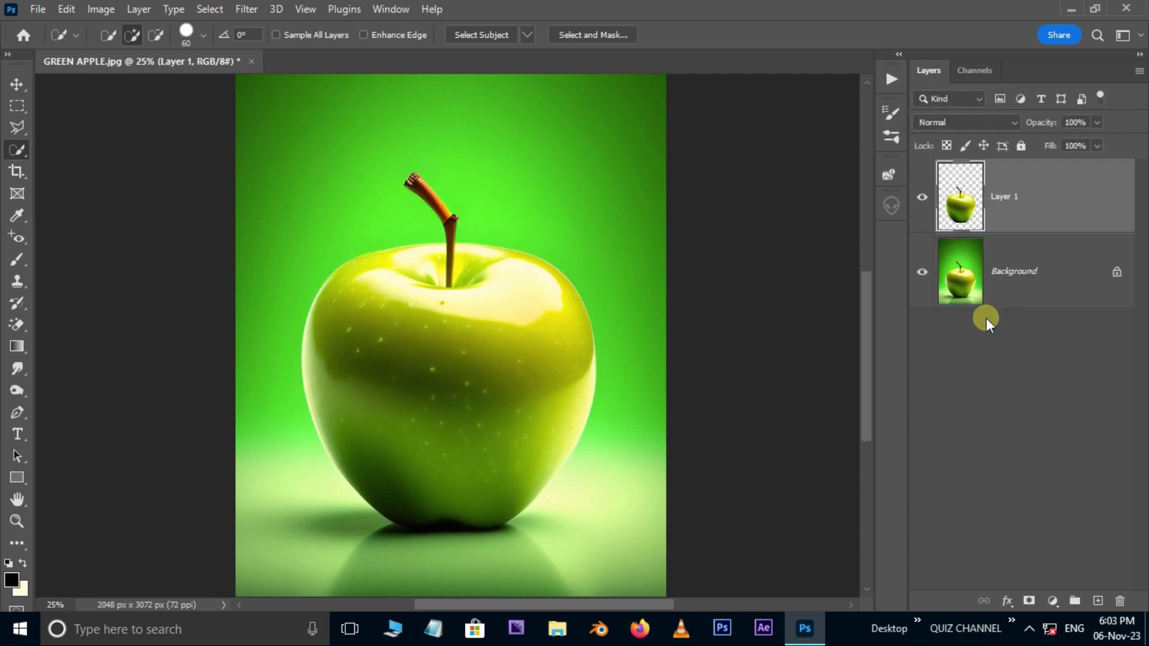
Load Layer 1's apple outline as a selection and hide Layer 1.
{"action": "right_click", "coordinate": [979, 204]}
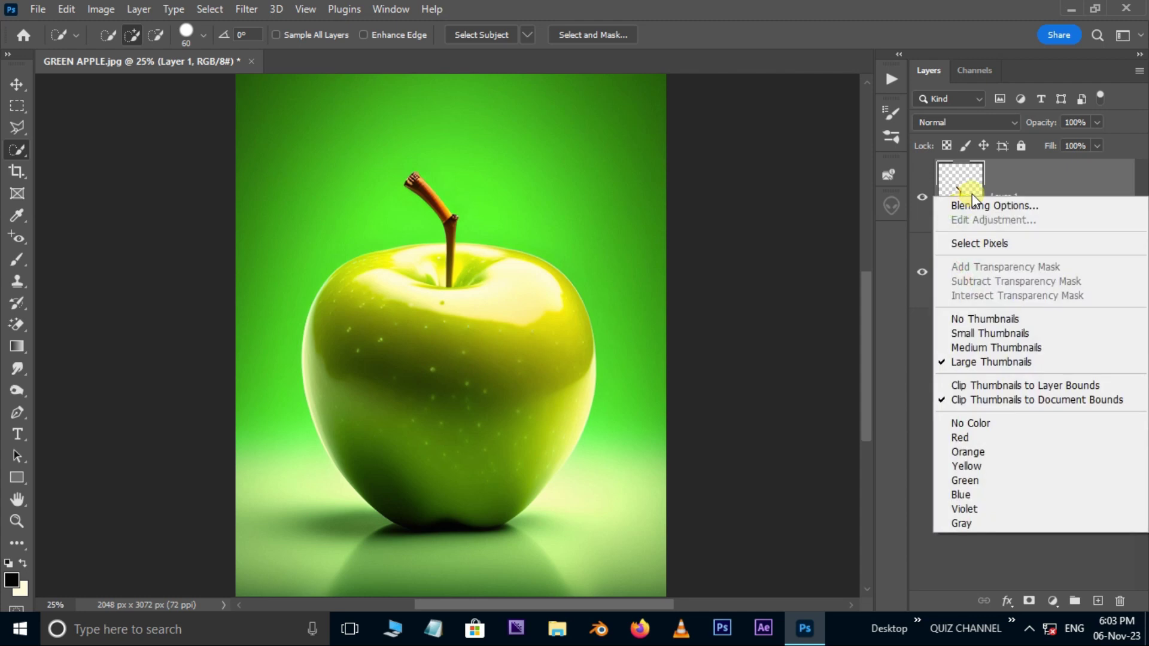
{"action": "left_click", "coordinate": [982, 243]}
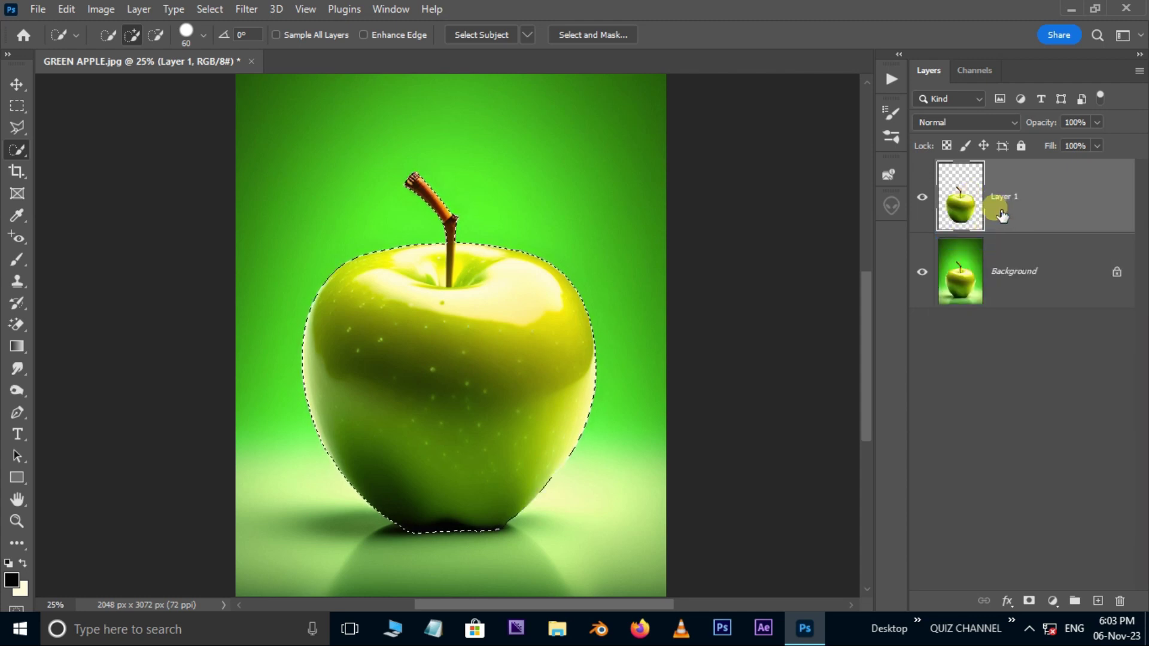
{"action": "left_click", "coordinate": [922, 197]}
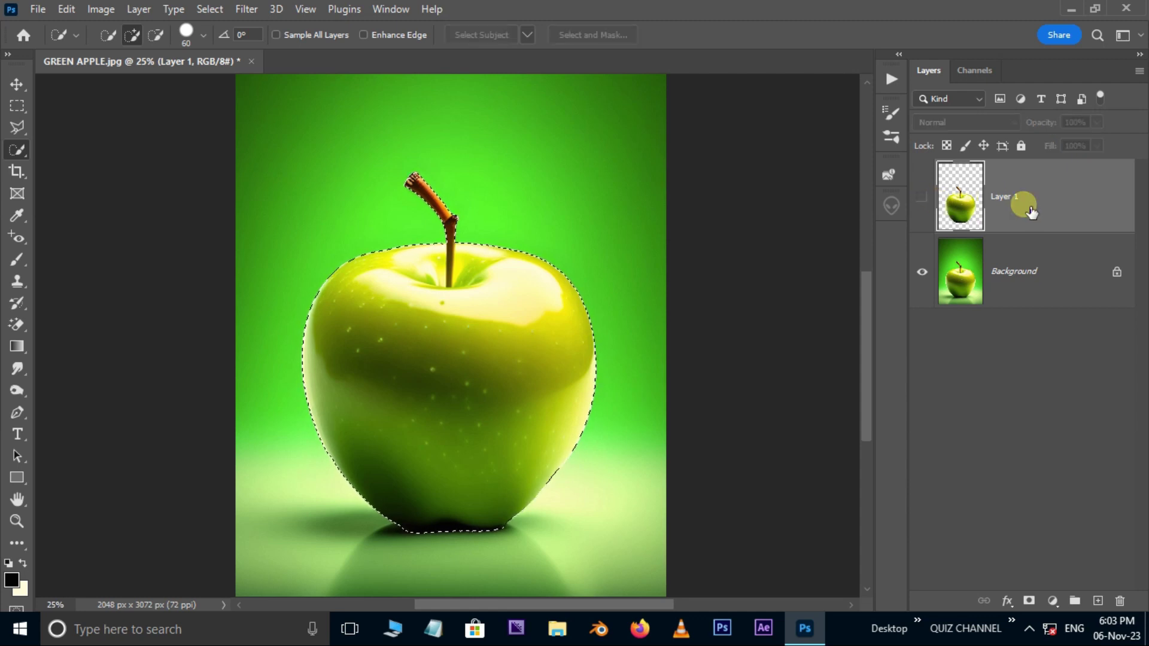
Unlock the background as Layer 0 and expand the apple selection by 20 px.
{"action": "left_click", "coordinate": [1116, 273]}
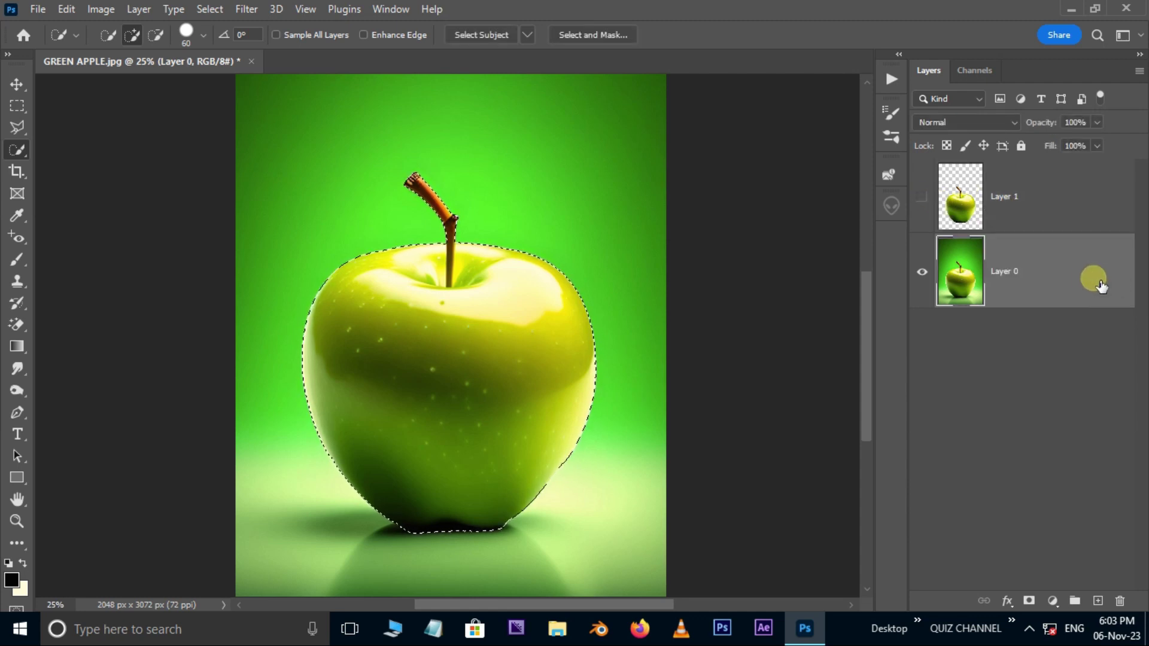
{"action": "left_click", "coordinate": [211, 9]}
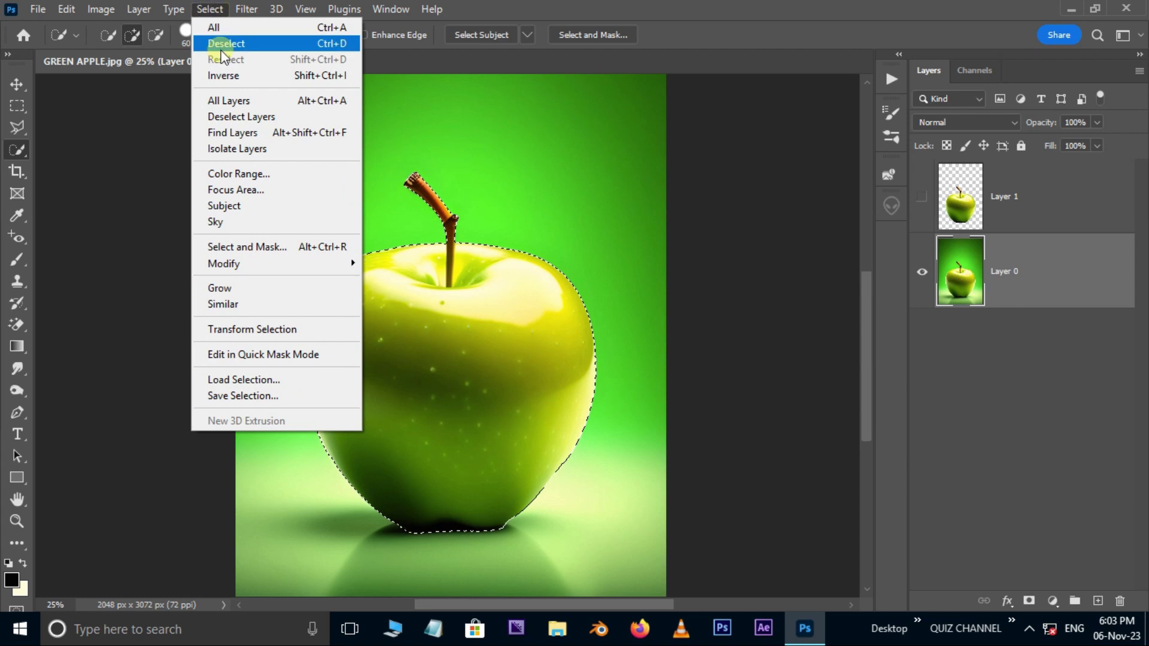
{"action": "mouse_move", "coordinate": [234, 264]}
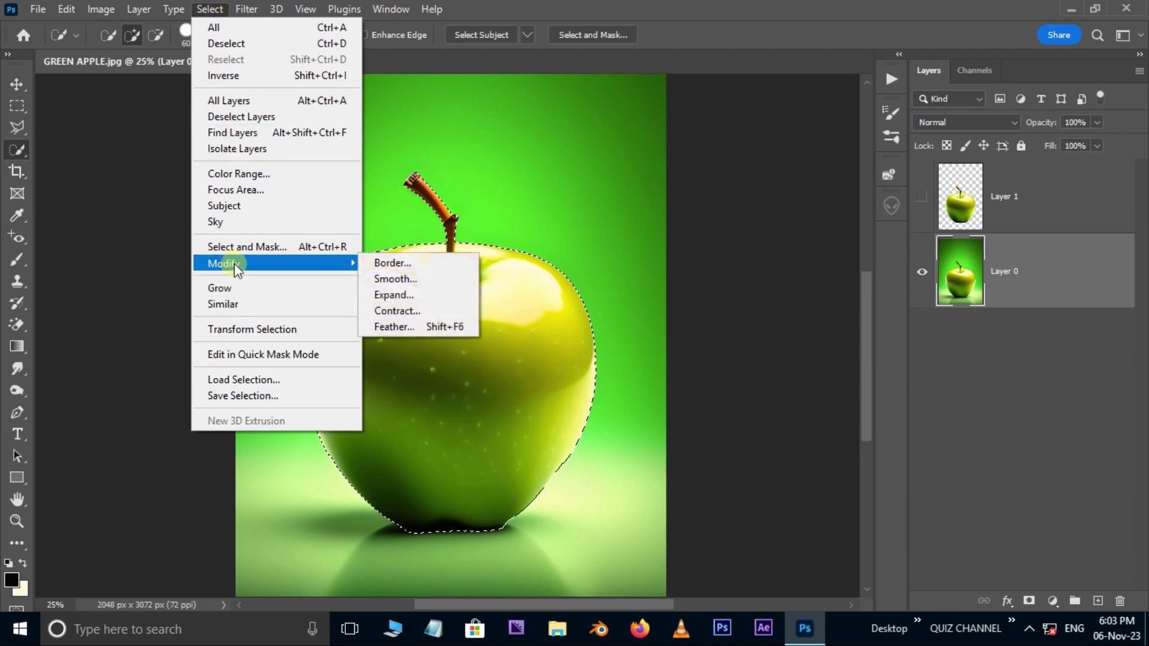
{"action": "left_click", "coordinate": [400, 293]}
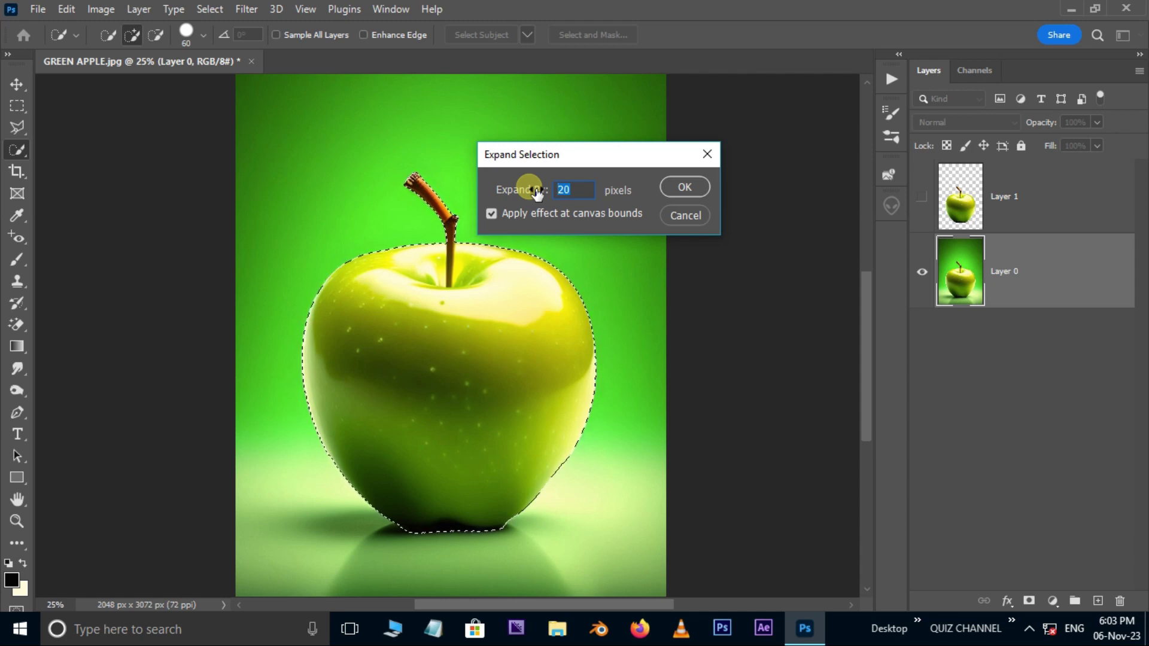
{"action": "left_click", "coordinate": [674, 189]}
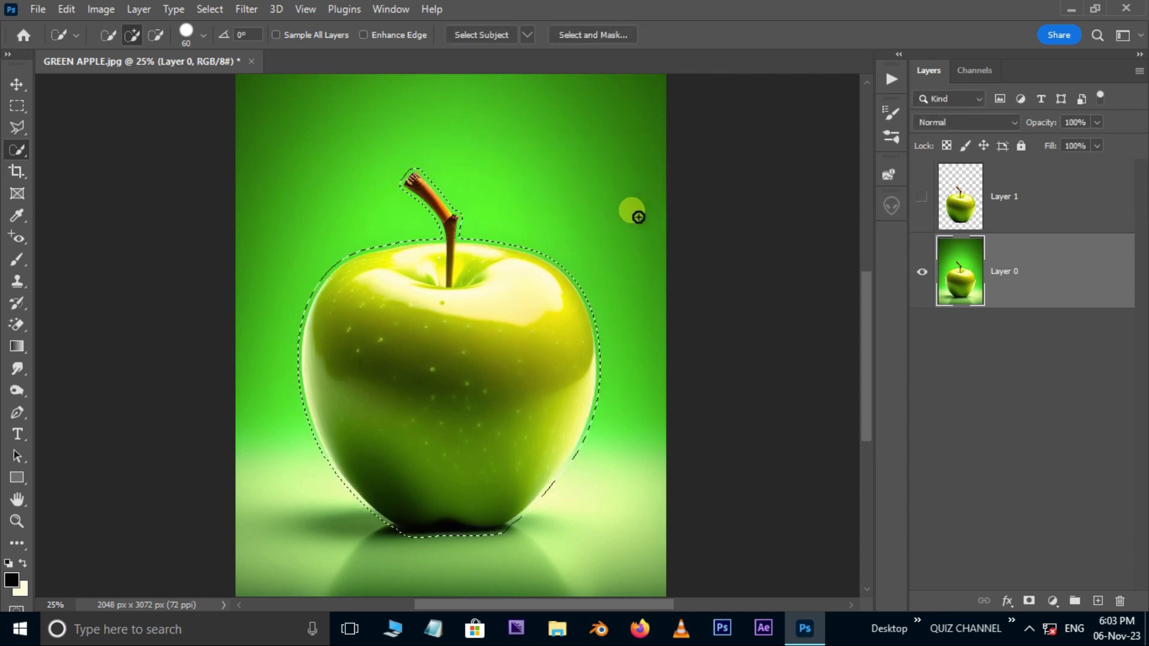
Content-Aware Fill the expanded selection to erase the apple from Layer 0.
{"action": "left_click", "coordinate": [66, 9]}
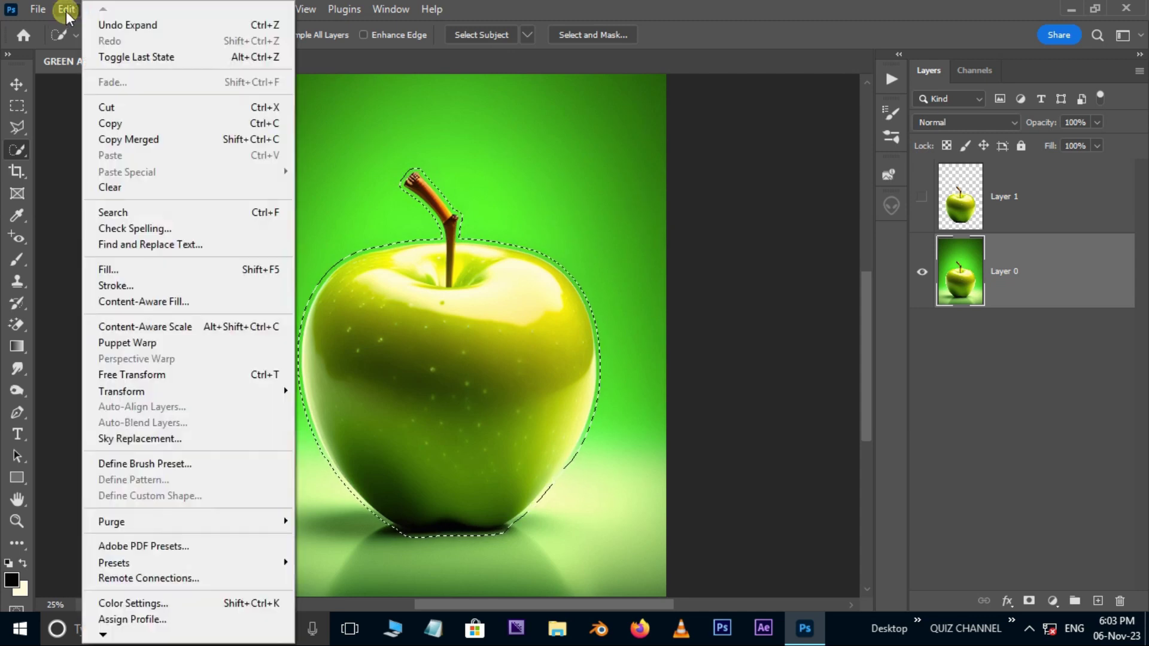
{"action": "left_click", "coordinate": [150, 270]}
{"action": "left_click", "coordinate": [591, 138]}
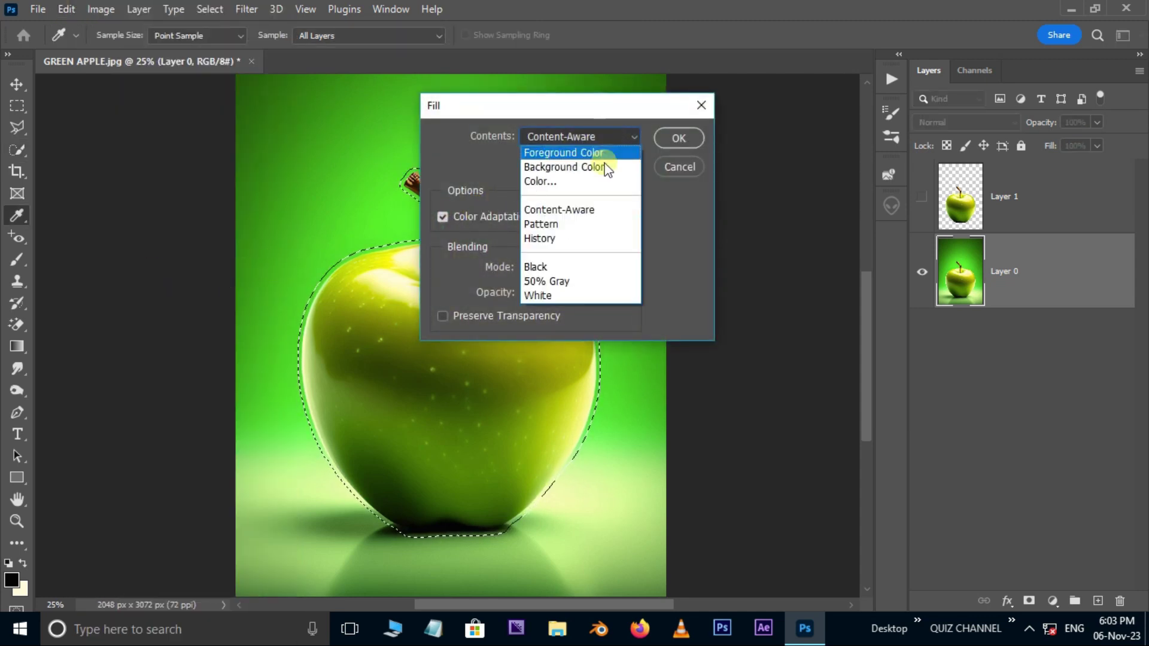
{"action": "left_click", "coordinate": [598, 210]}
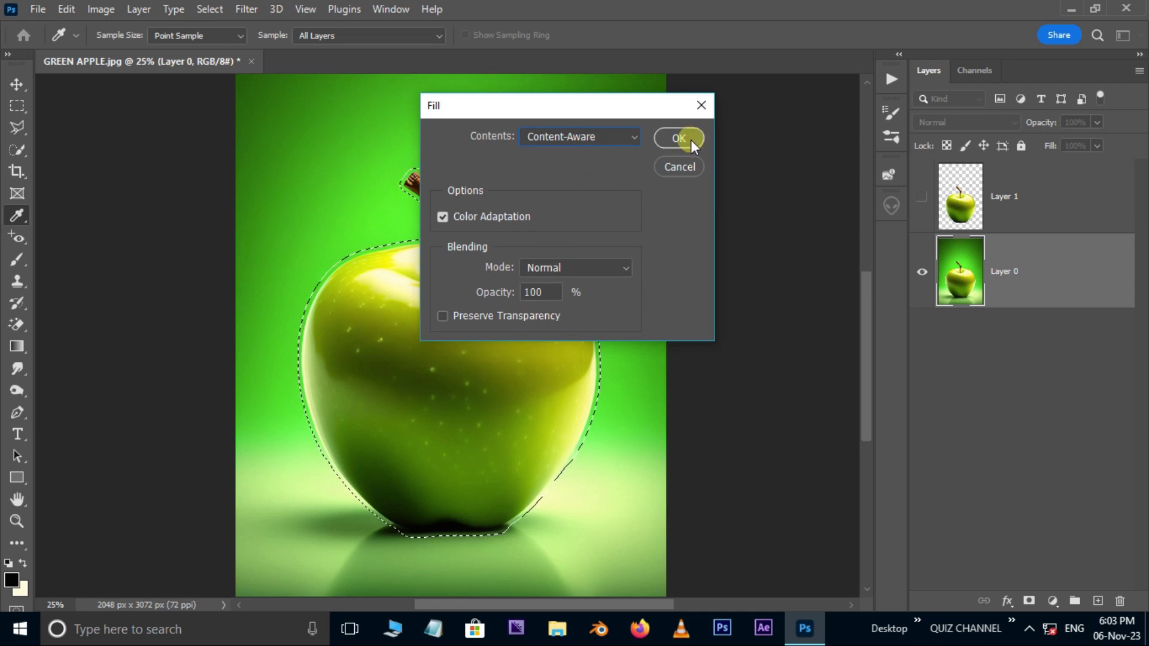
{"action": "left_click", "coordinate": [680, 139]}
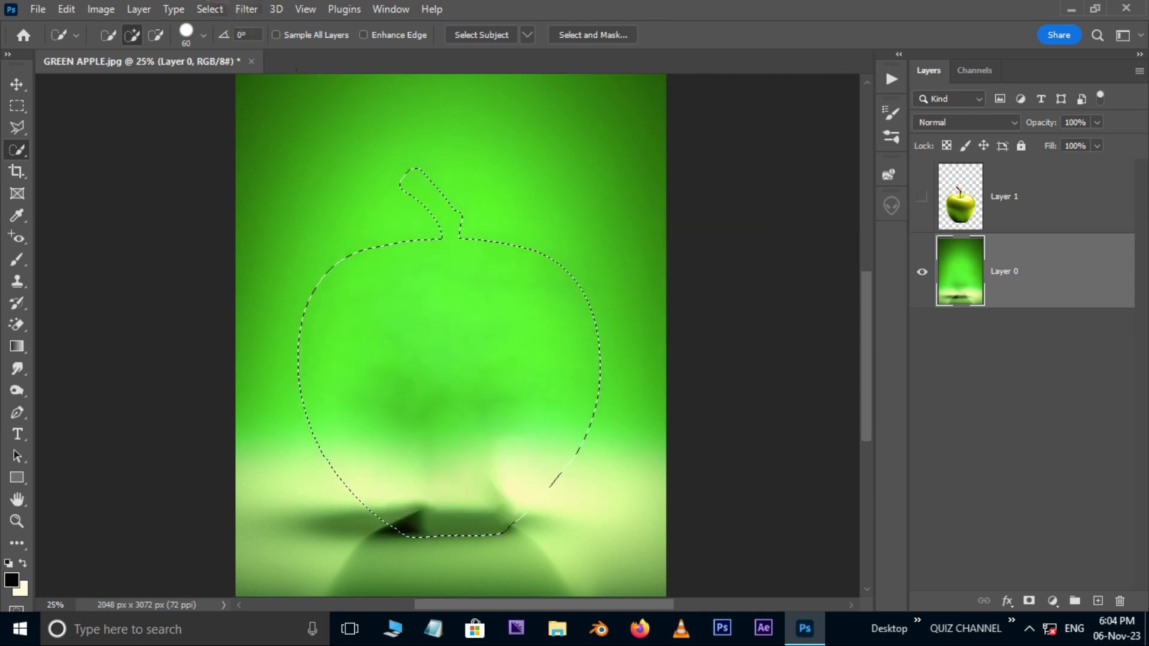
Deselect, show Layer 1, duplicate it and hide the original apple layer.
{"action": "left_click", "coordinate": [209, 9]}
{"action": "left_click", "coordinate": [226, 43]}
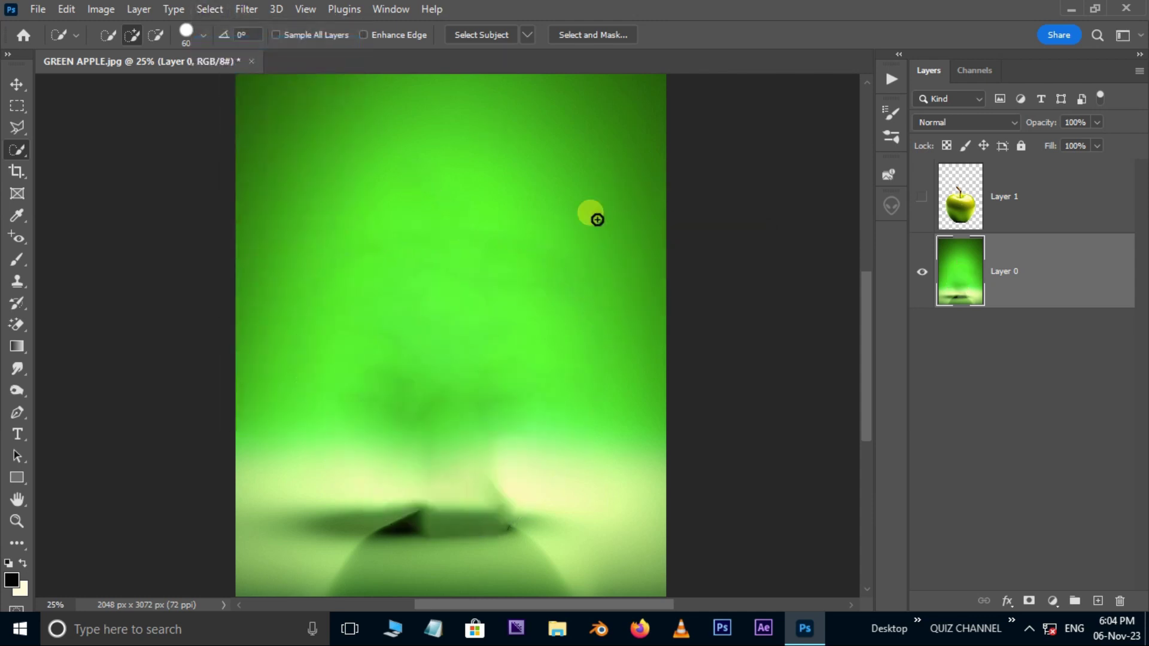
{"action": "left_click", "coordinate": [1023, 201]}
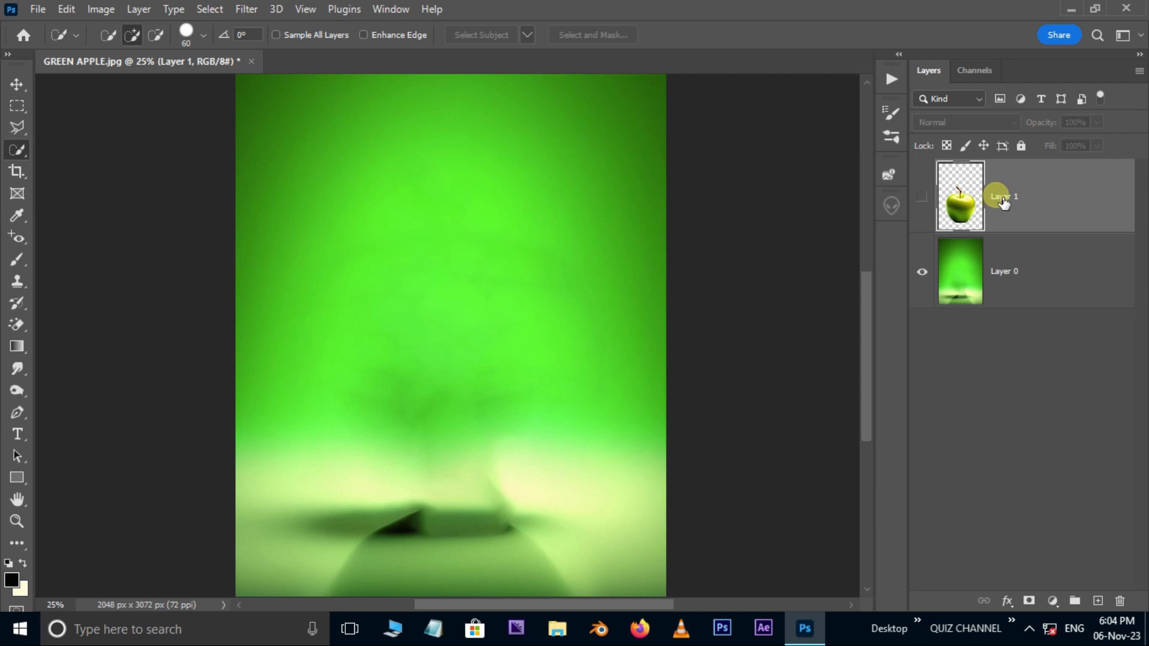
{"action": "left_click", "coordinate": [923, 197]}
{"action": "key", "text": "ctrl+j"}
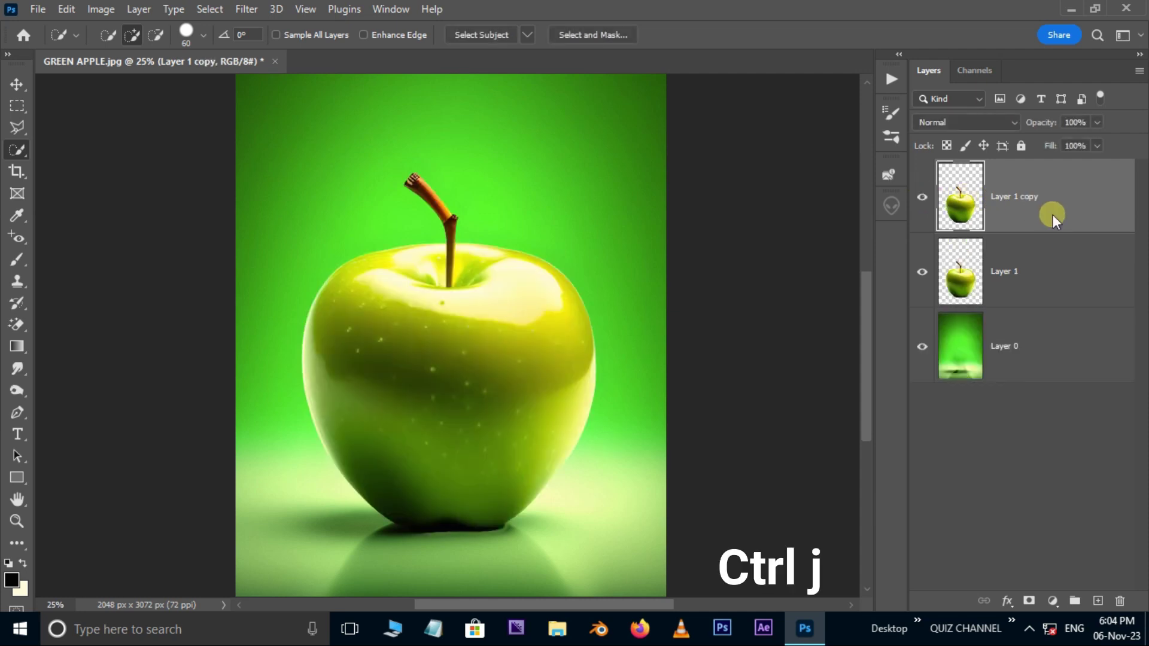
{"action": "left_click", "coordinate": [923, 271]}
Desaturate Layer 1 copy and set its blend mode to Screen.
{"action": "left_click", "coordinate": [101, 9]}
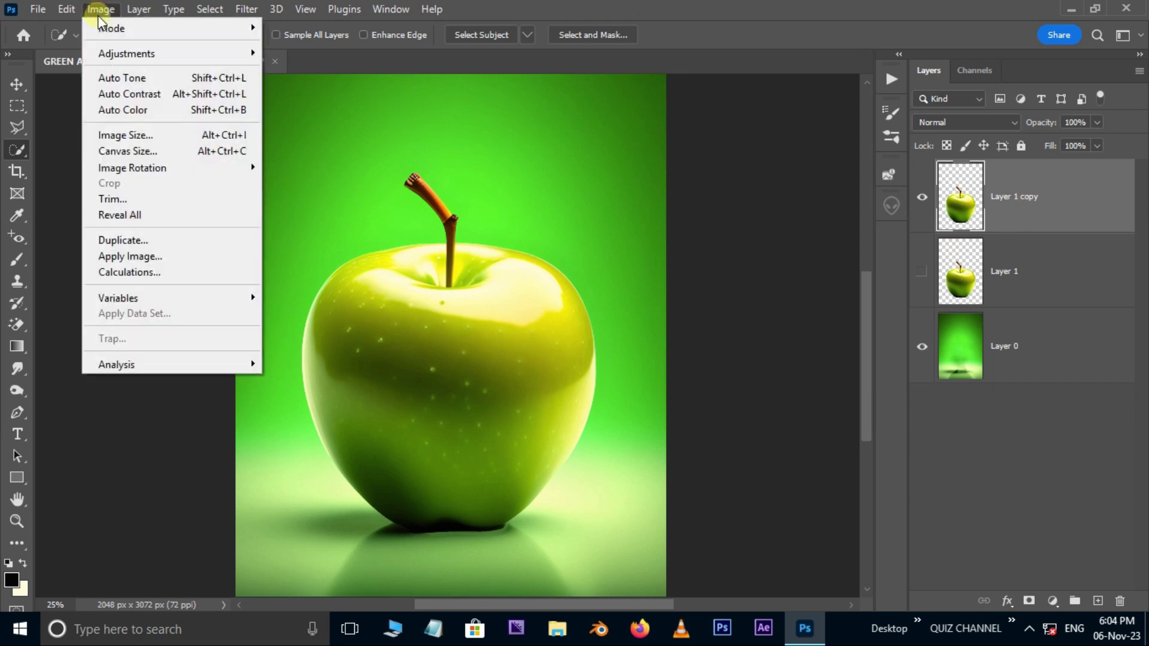
{"action": "mouse_move", "coordinate": [162, 53]}
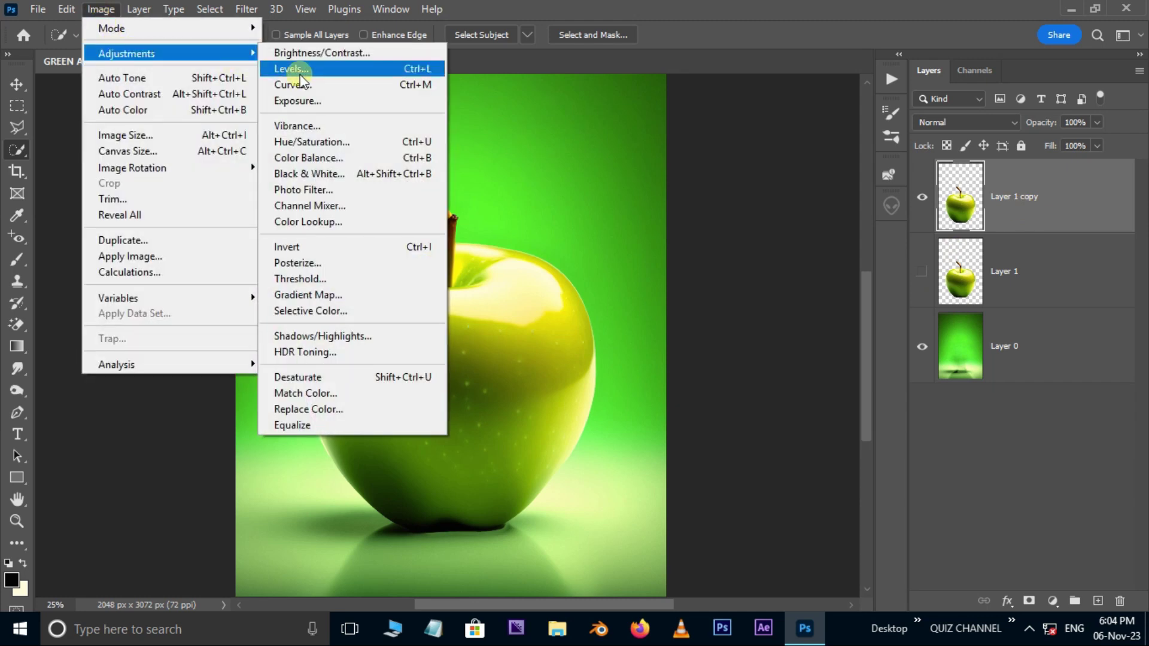
{"action": "left_click", "coordinate": [359, 377]}
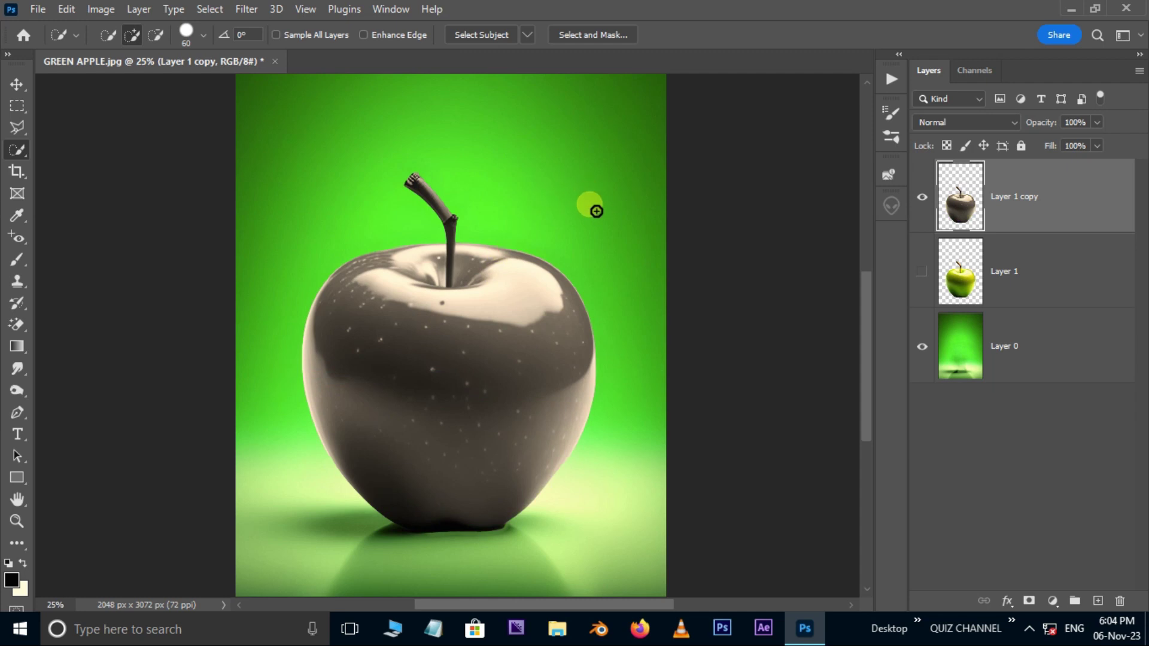
{"action": "left_click", "coordinate": [982, 123]}
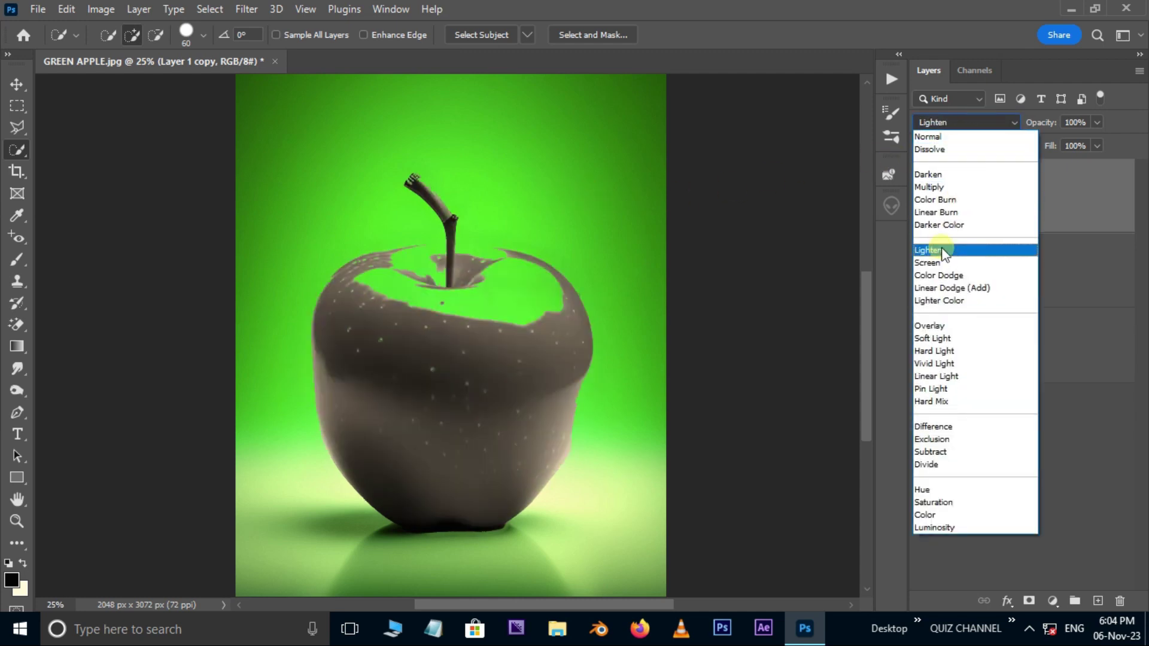
{"action": "left_click", "coordinate": [939, 264]}
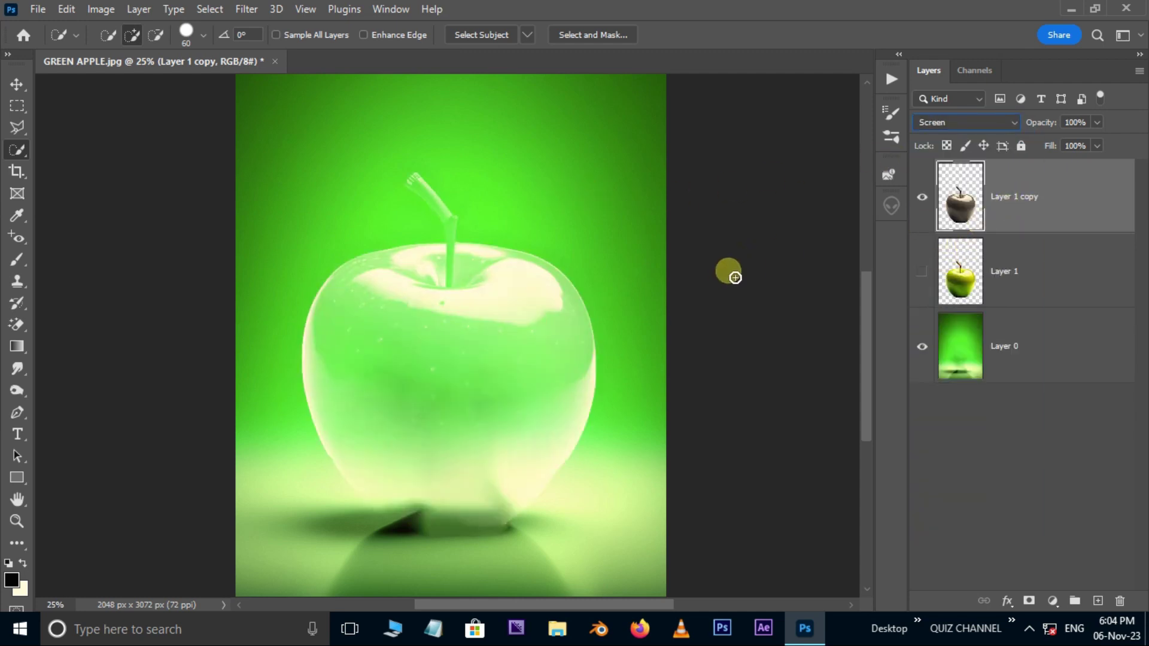
Apply Levels 85/1.4/205 to the grey apple for stronger contrast.
{"action": "key", "text": "ctrl+l"}
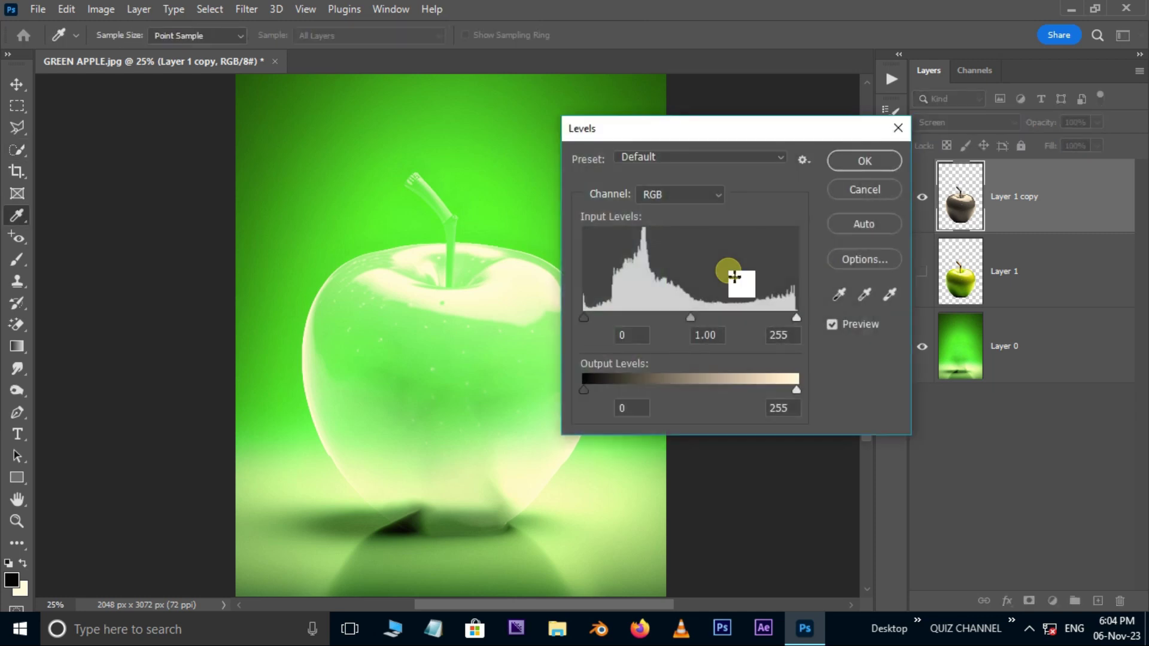
{"action": "left_click_drag", "start_coordinate": [585, 318], "coordinate": [629, 317]}
{"action": "left_click_drag", "start_coordinate": [797, 318], "coordinate": [772, 318]}
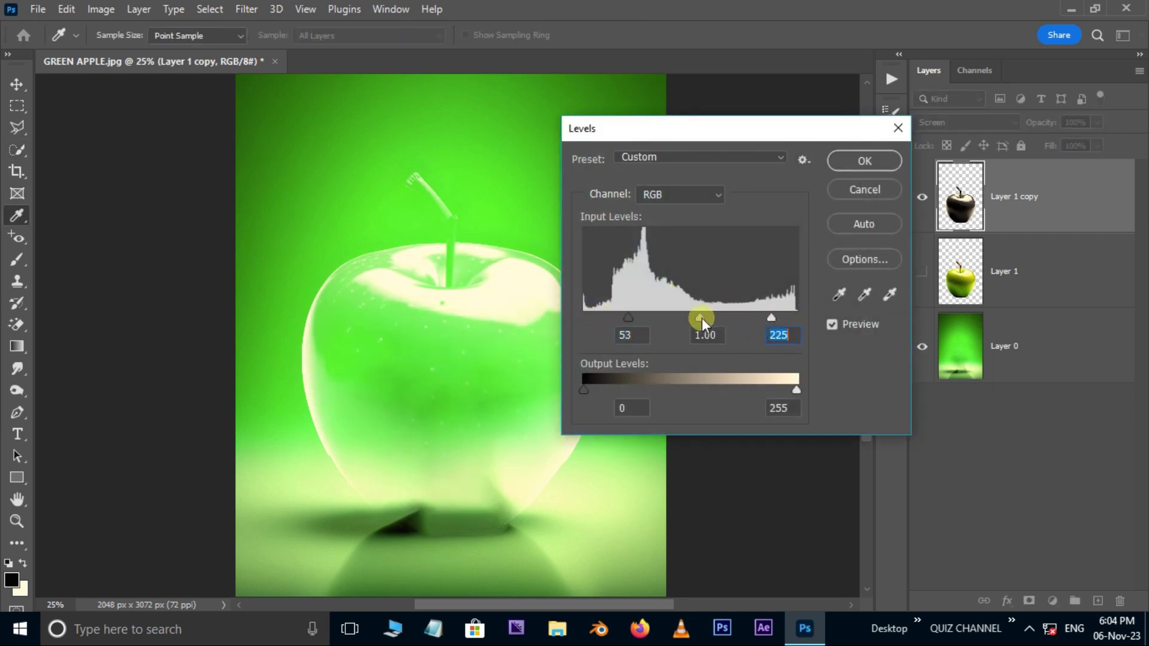
{"action": "mouse_move", "coordinate": [703, 318]}
{"action": "left_mouse_down"}
{"action": "mouse_move", "coordinate": [656, 318]}
{"action": "mouse_move", "coordinate": [687, 314]}
{"action": "left_mouse_up"}
{"action": "left_click_drag", "start_coordinate": [772, 317], "coordinate": [763, 317]}
{"action": "left_click_drag", "start_coordinate": [628, 317], "coordinate": [756, 318]}
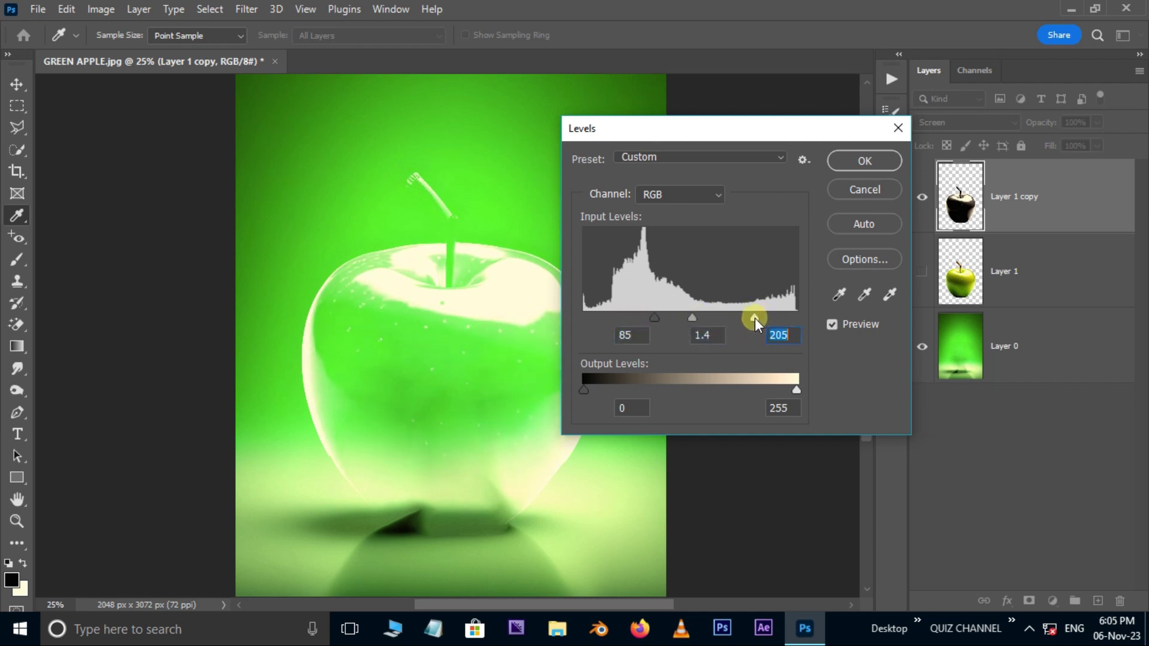
{"action": "left_click", "coordinate": [866, 160]}
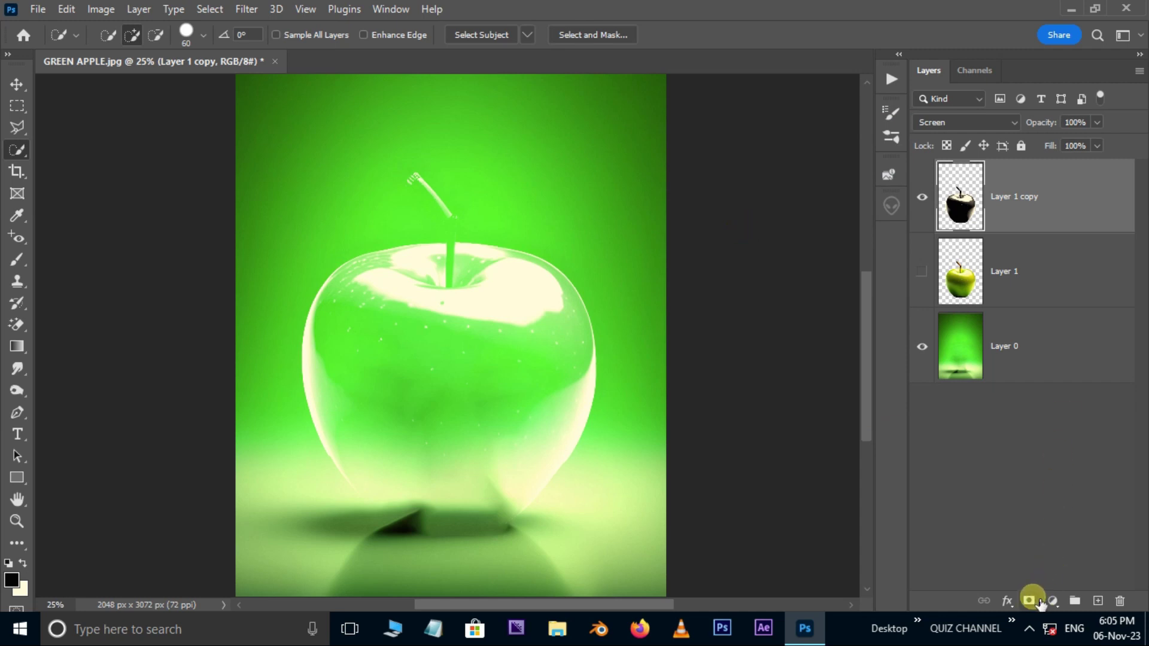
Add a layer mask to Layer 1 copy and set the Brush to 100% hardness.
{"action": "left_click", "coordinate": [1030, 600]}
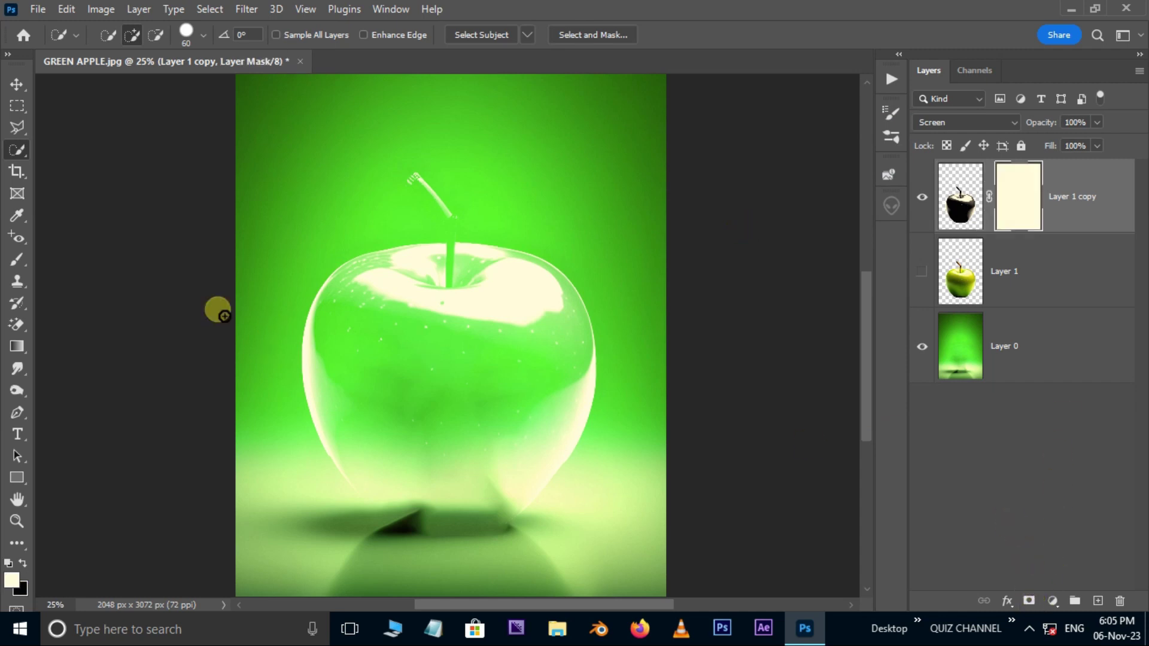
{"action": "left_click", "coordinate": [16, 260]}
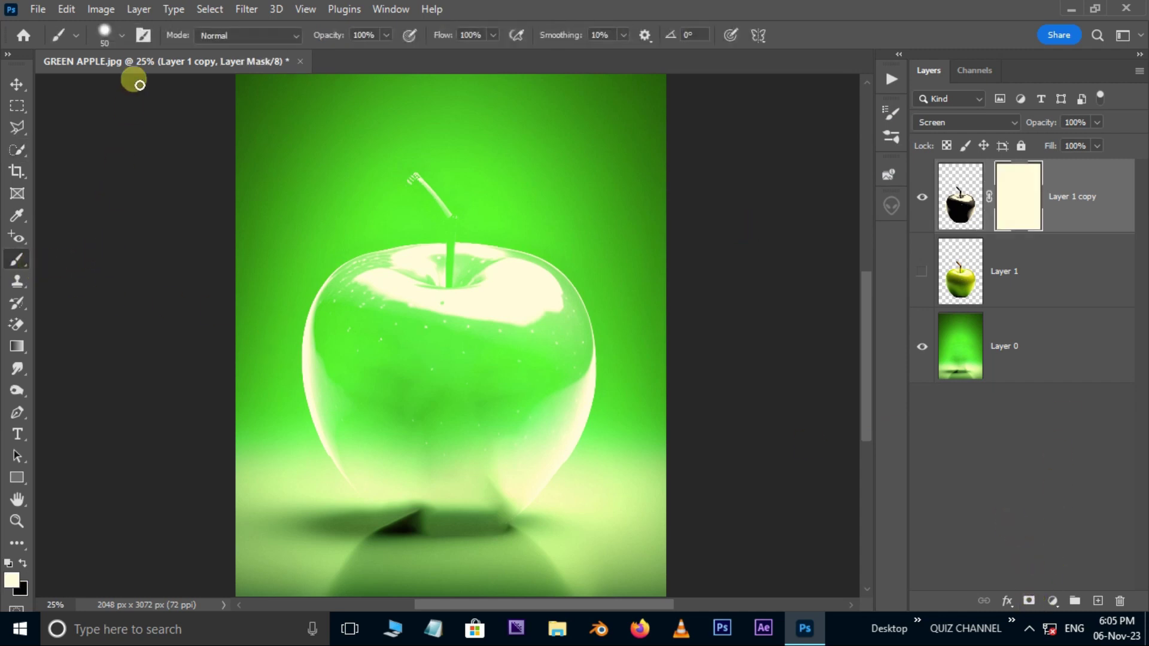
{"action": "left_click", "coordinate": [122, 35]}
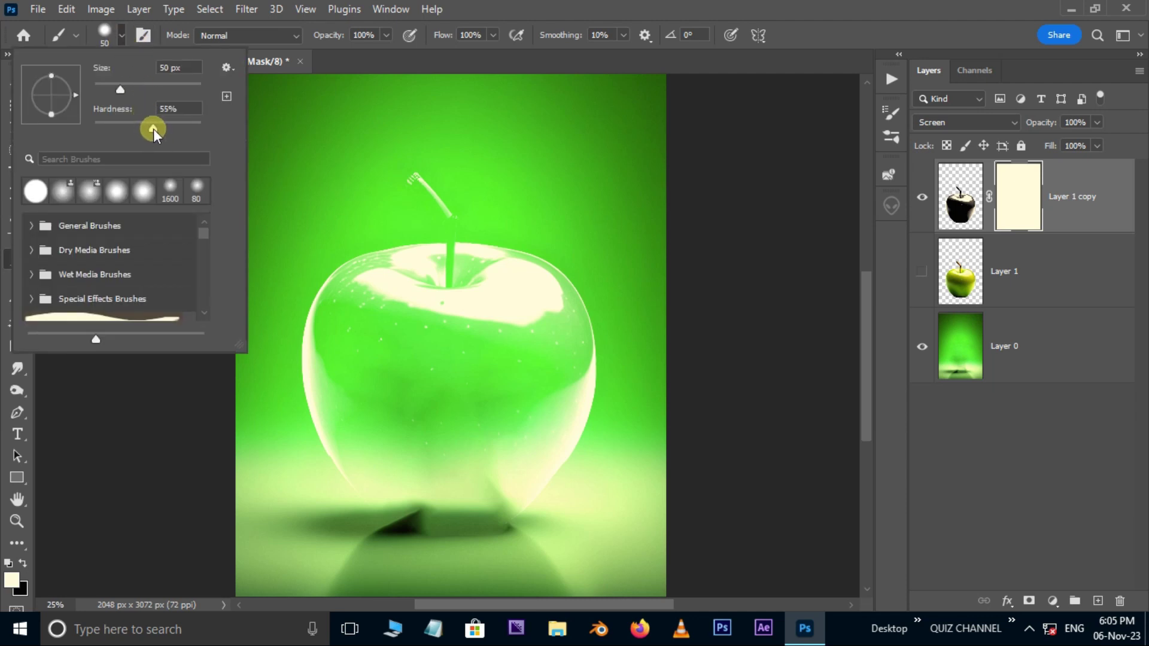
{"action": "left_click_drag", "start_coordinate": [154, 131], "coordinate": [203, 131]}
Paint black with a size-400 brush across the bottom of the glass apple.
{"action": "left_click", "coordinate": [11, 578]}
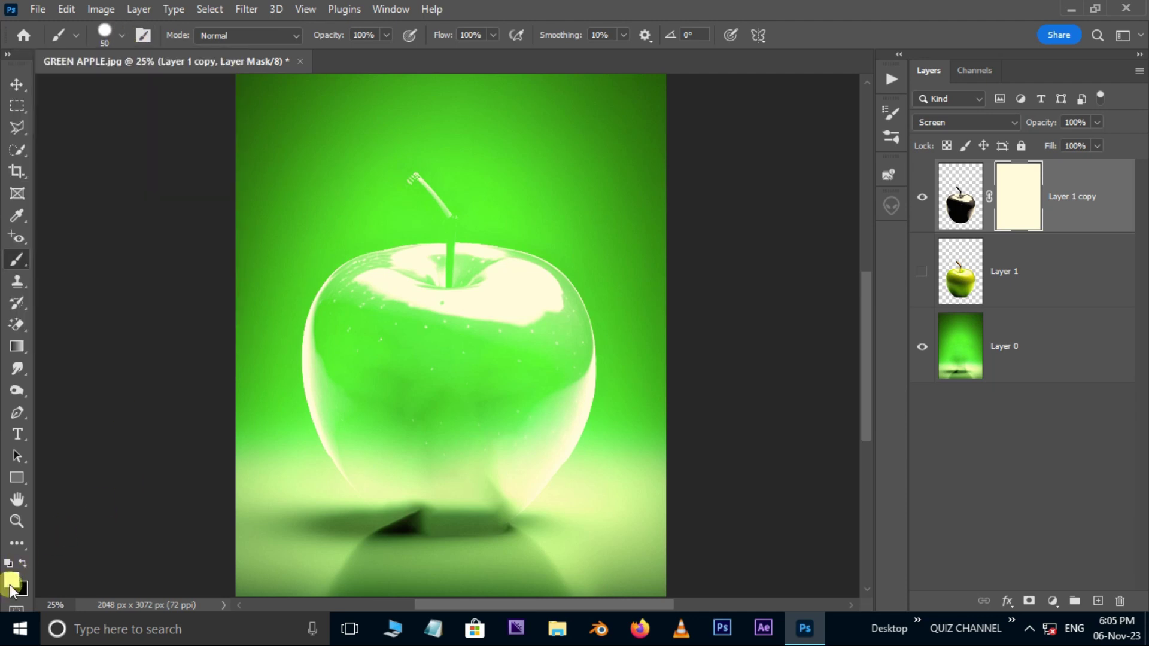
{"action": "left_click_drag", "start_coordinate": [585, 351], "coordinate": [505, 388]}
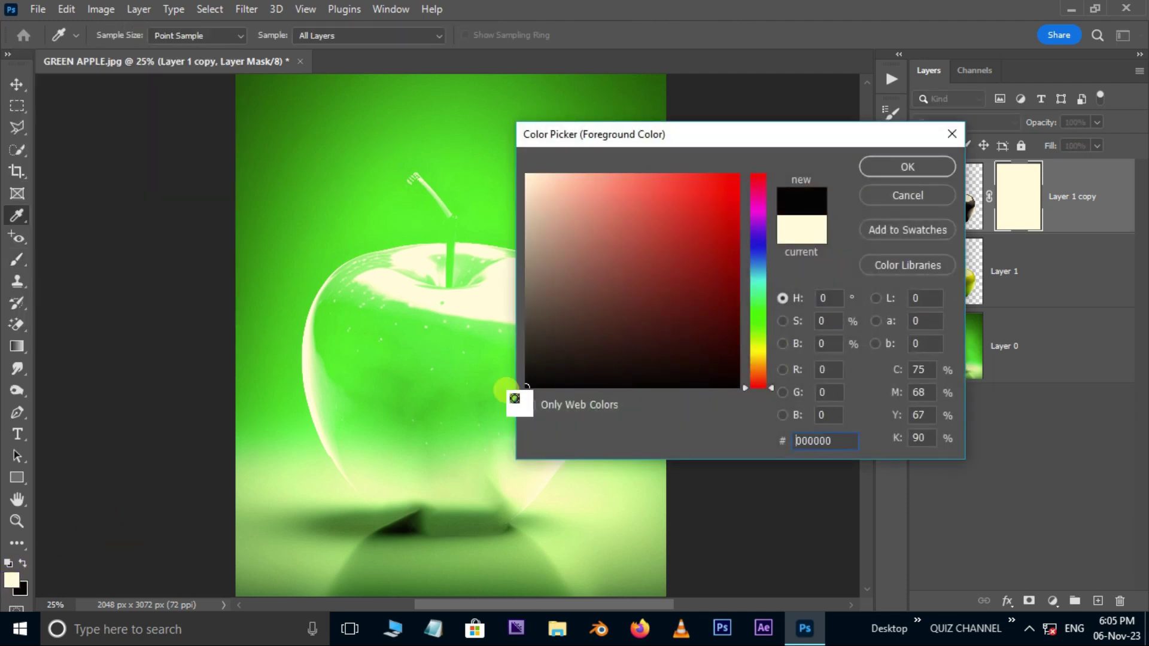
{"action": "left_click", "coordinate": [908, 168]}
{"action": "key", "text": "bracketright"}
{"action": "key", "text": "bracketright"}
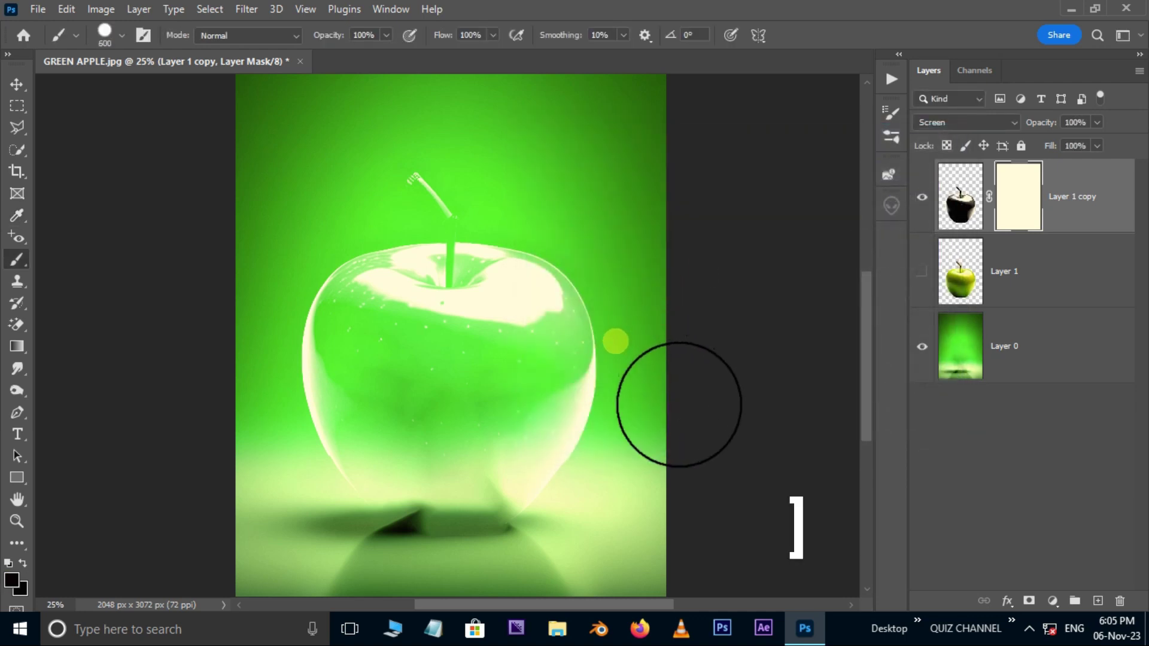
{"action": "key", "text": "bracketleft"}
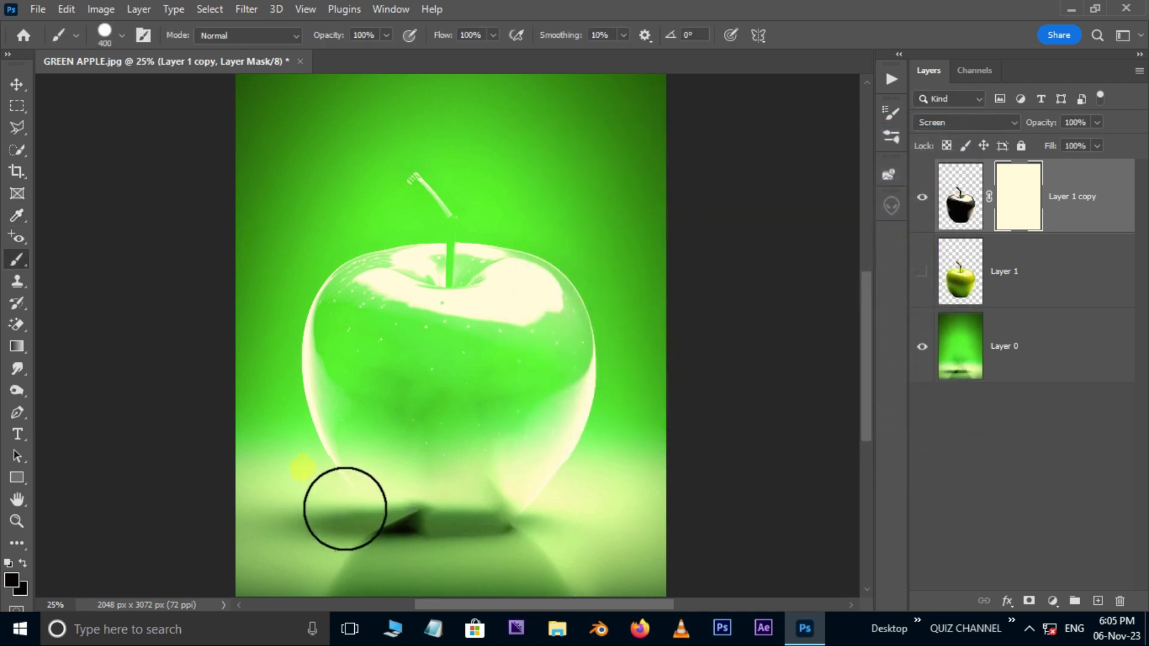
{"action": "mouse_move", "coordinate": [345, 503]}
{"action": "left_mouse_down"}
{"action": "mouse_move", "coordinate": [673, 502]}
{"action": "mouse_move", "coordinate": [506, 542]}
{"action": "mouse_move", "coordinate": [414, 545]}
{"action": "mouse_move", "coordinate": [614, 553]}
{"action": "mouse_move", "coordinate": [379, 552]}
{"action": "mouse_move", "coordinate": [647, 541]}
{"action": "mouse_move", "coordinate": [445, 540]}
{"action": "mouse_move", "coordinate": [663, 517]}
{"action": "left_mouse_up"}
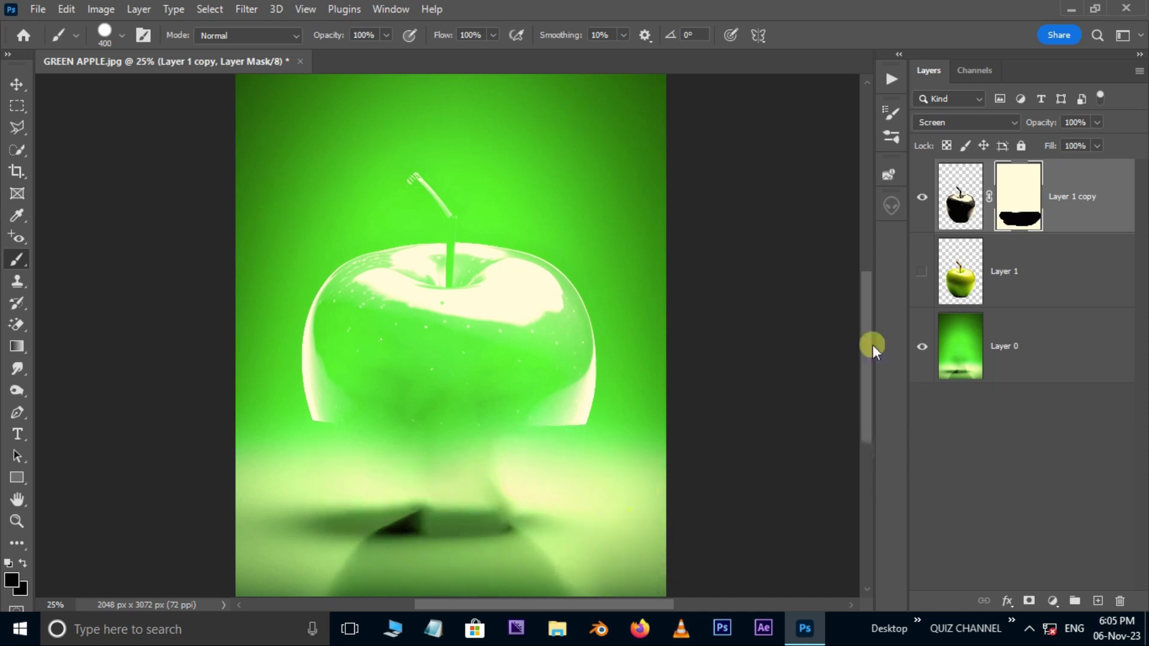
Show Layer 1 with an inverted copy of Layer 1 copy's mask, revealing the real apple below.
{"action": "left_click", "coordinate": [923, 273]}
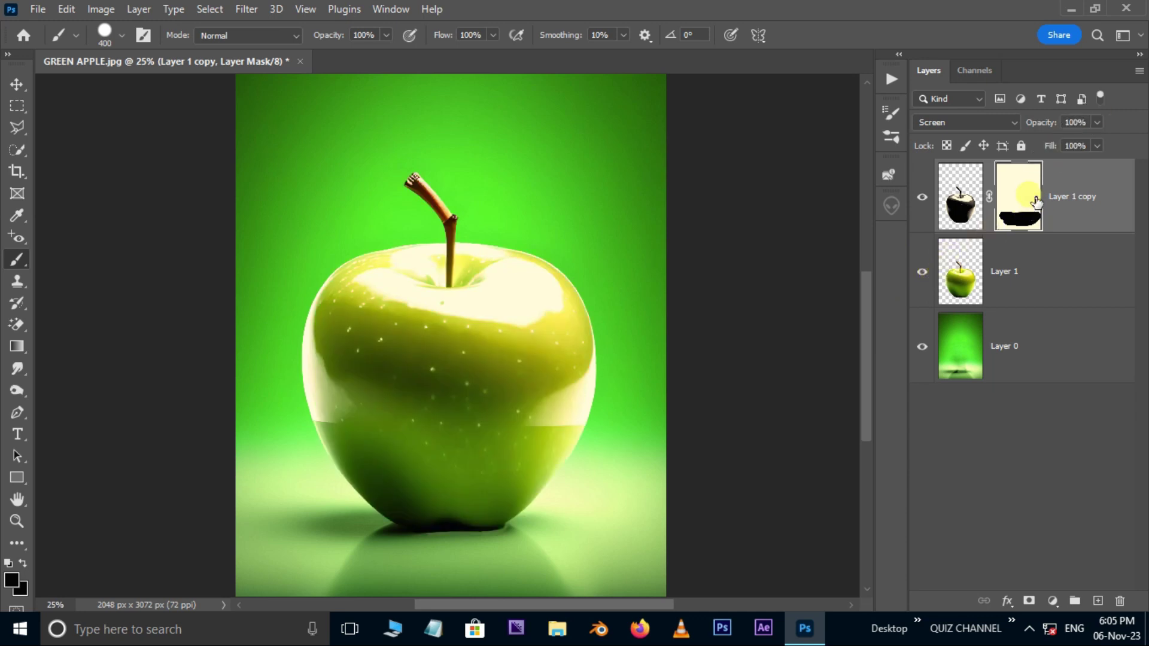
{"action": "left_click_drag", "start_coordinate": [1037, 203], "coordinate": [1030, 264]}
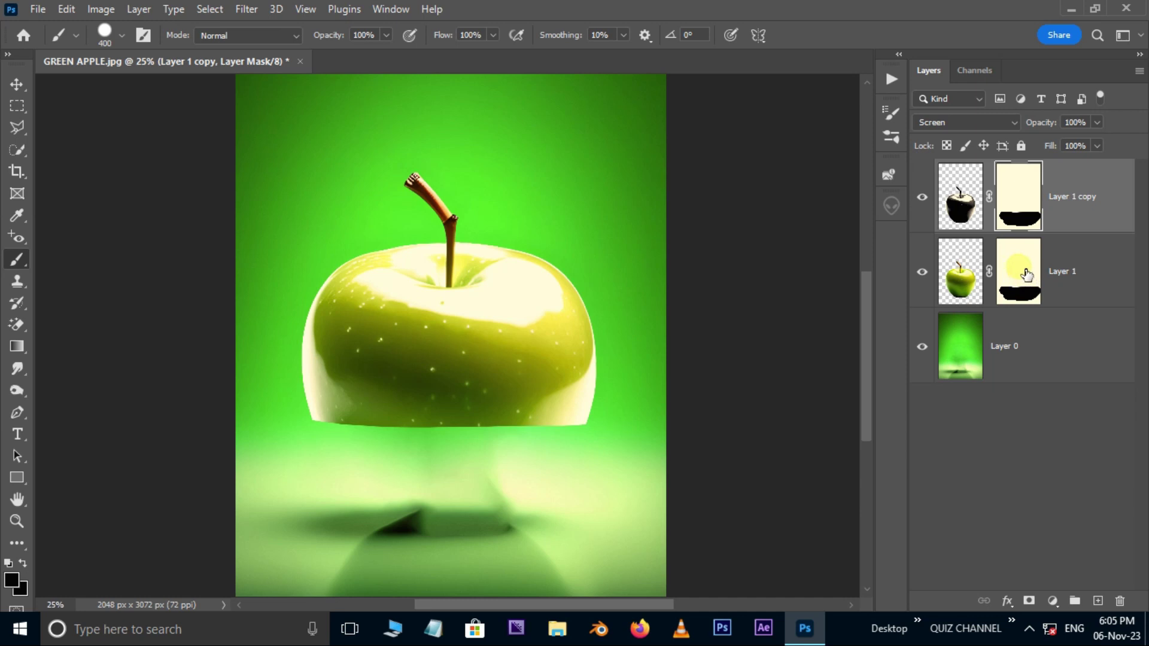
{"action": "left_click", "coordinate": [1029, 275]}
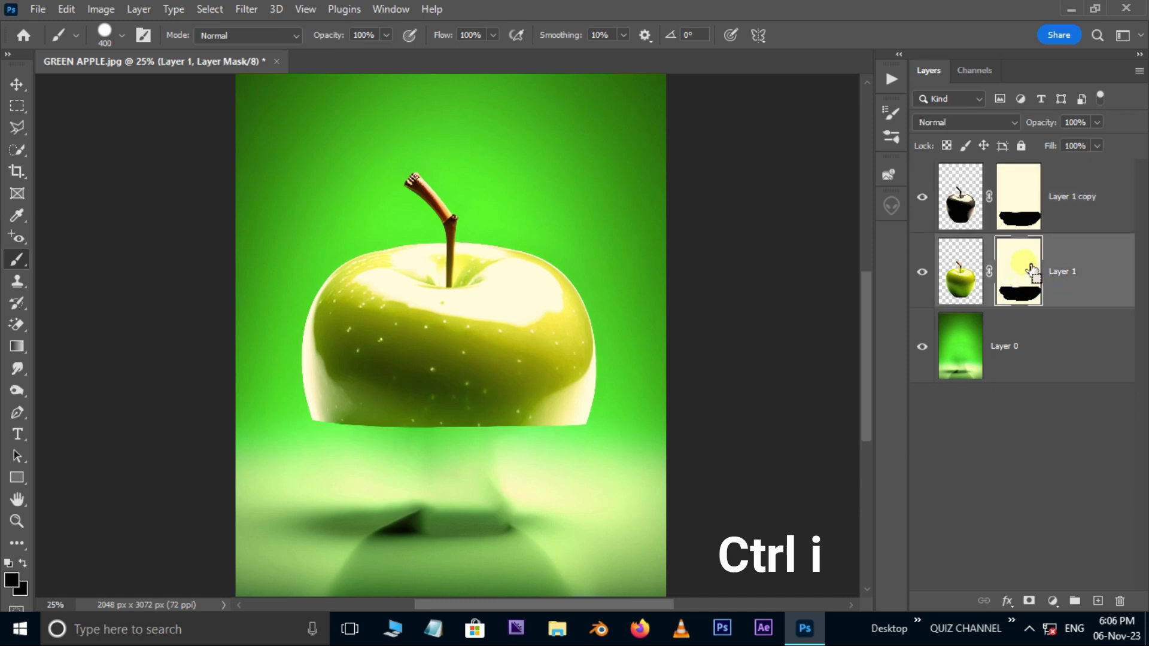
{"action": "key", "text": "ctrl+i"}
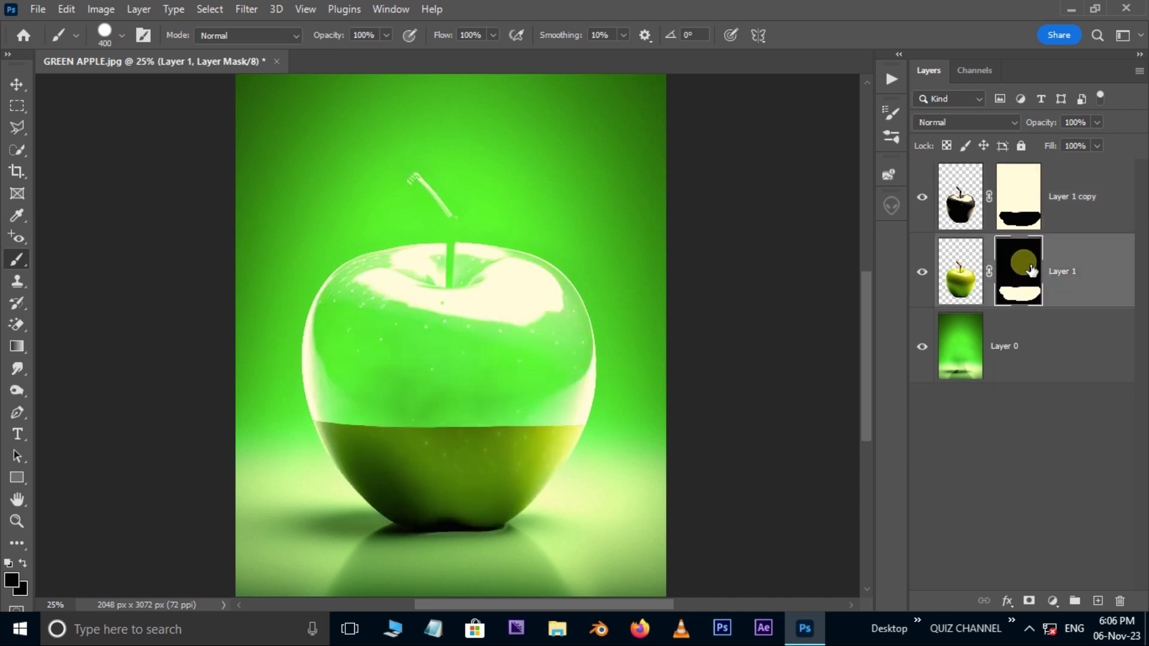
Place GREEN APPLE HALF IN THE MIDDLE.jpg and scale it up from the centre over the apple.
{"action": "left_click", "coordinate": [38, 9]}
{"action": "left_click", "coordinate": [114, 361]}
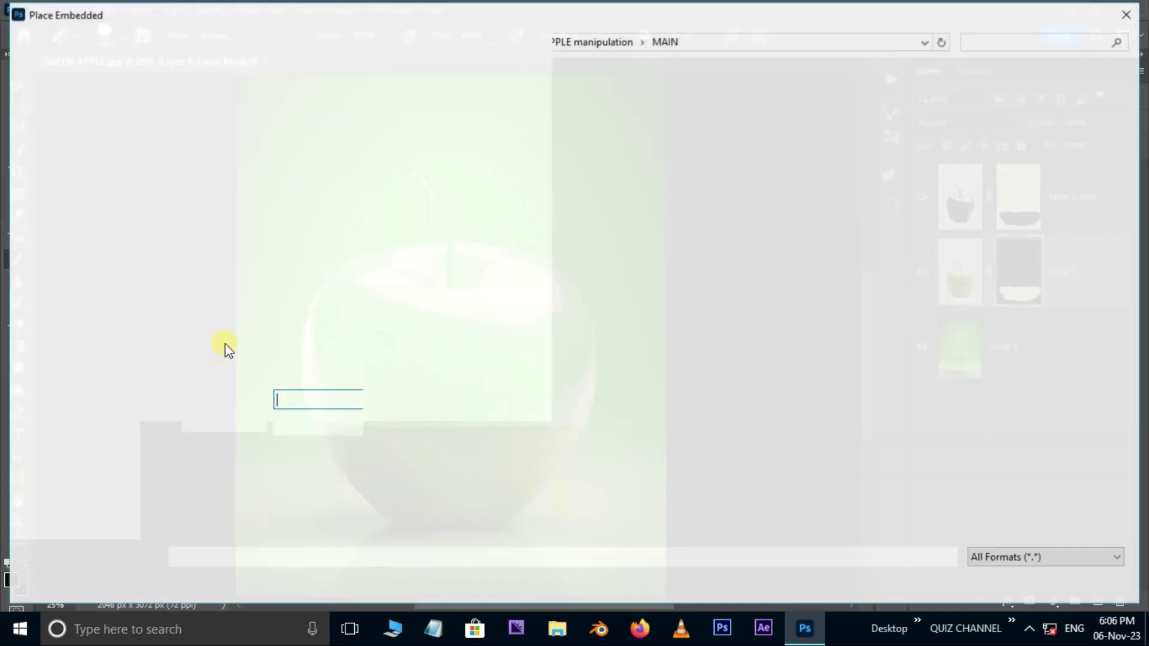
{"action": "left_click", "coordinate": [216, 215]}
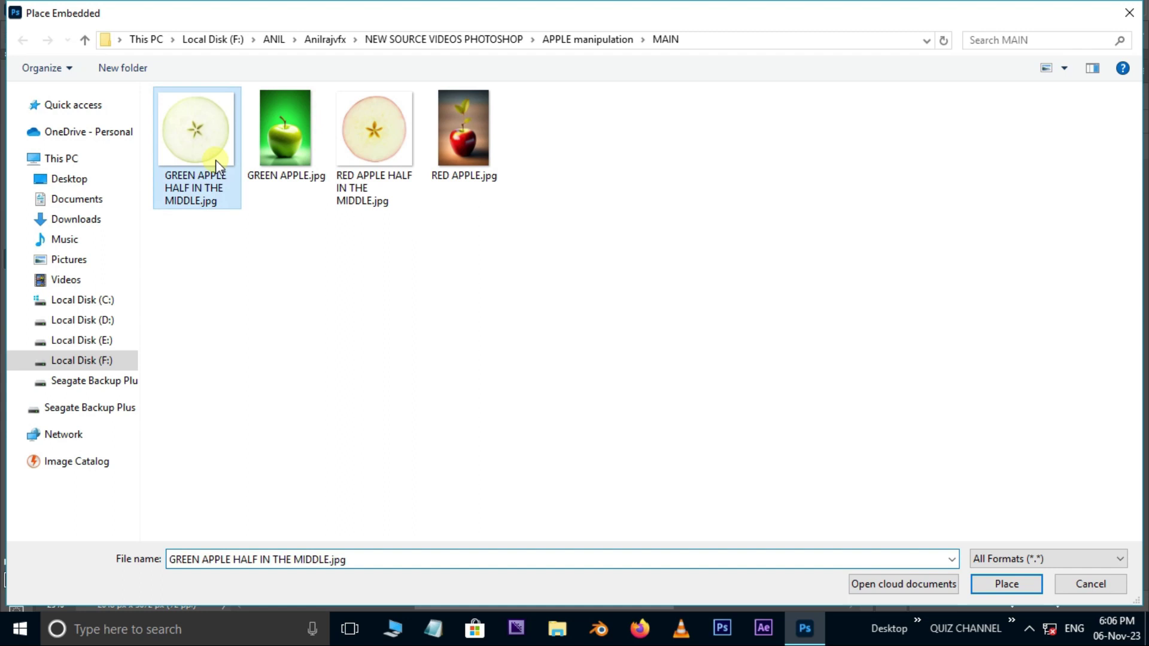
{"action": "left_click", "coordinate": [1006, 584]}
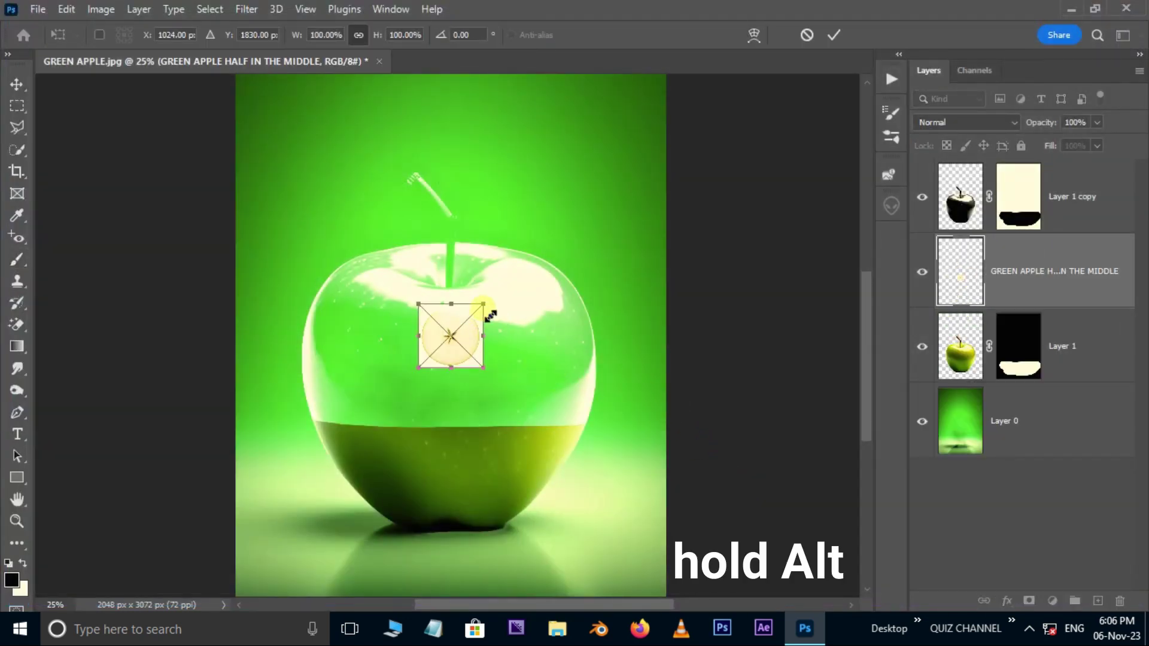
{"action": "mouse_move", "coordinate": [484, 306]}
{"action": "left_mouse_down"}
{"action": "mouse_move", "coordinate": [559, 210]}
{"action": "mouse_move", "coordinate": [568, 223]}
{"action": "mouse_move", "coordinate": [612, 184]}
{"action": "left_mouse_up"}
{"action": "key", "text": "Return"}
Rasterize the apple-slice layer and Magic Erase its cream background.
{"action": "key", "text": "b"}
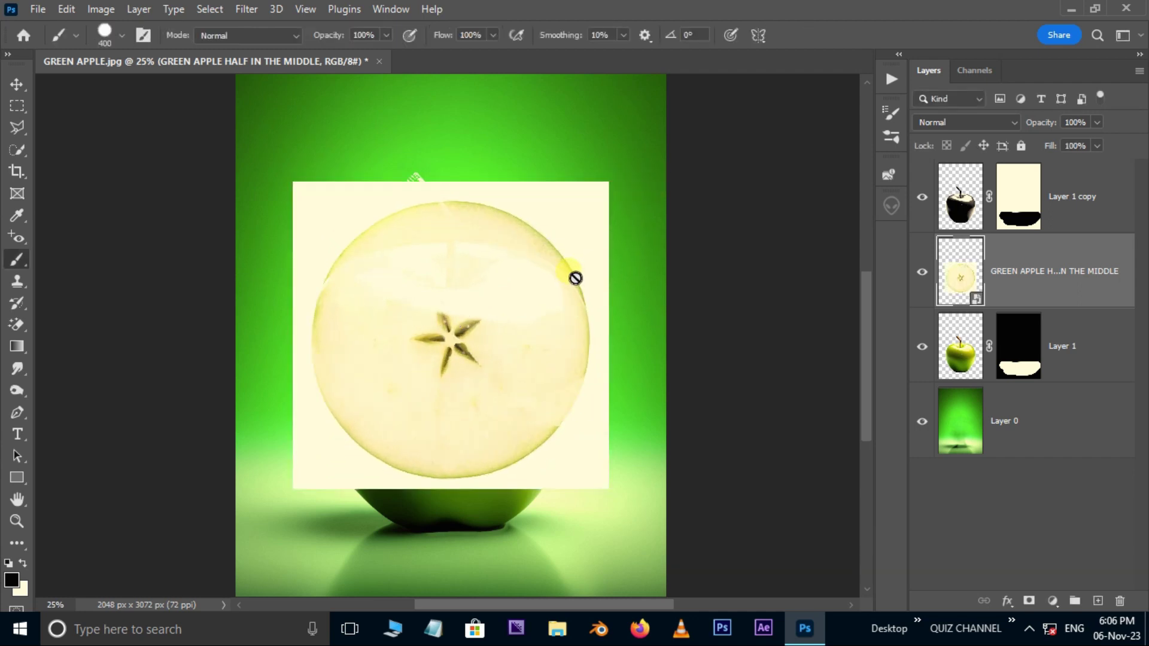
{"action": "mouse_move", "coordinate": [16, 325]}
{"action": "left_mouse_down"}
{"action": "mouse_move", "coordinate": [60, 326]}
{"action": "mouse_move", "coordinate": [99, 359]}
{"action": "left_mouse_up"}
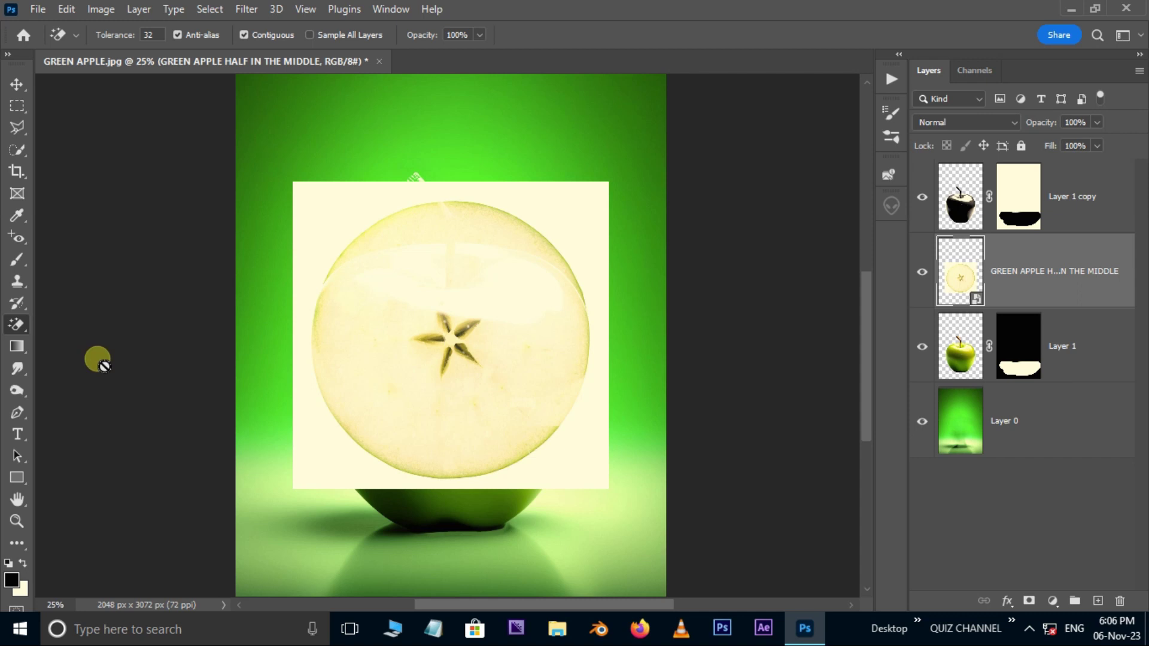
{"action": "right_click", "coordinate": [1059, 293]}
{"action": "left_click", "coordinate": [901, 351]}
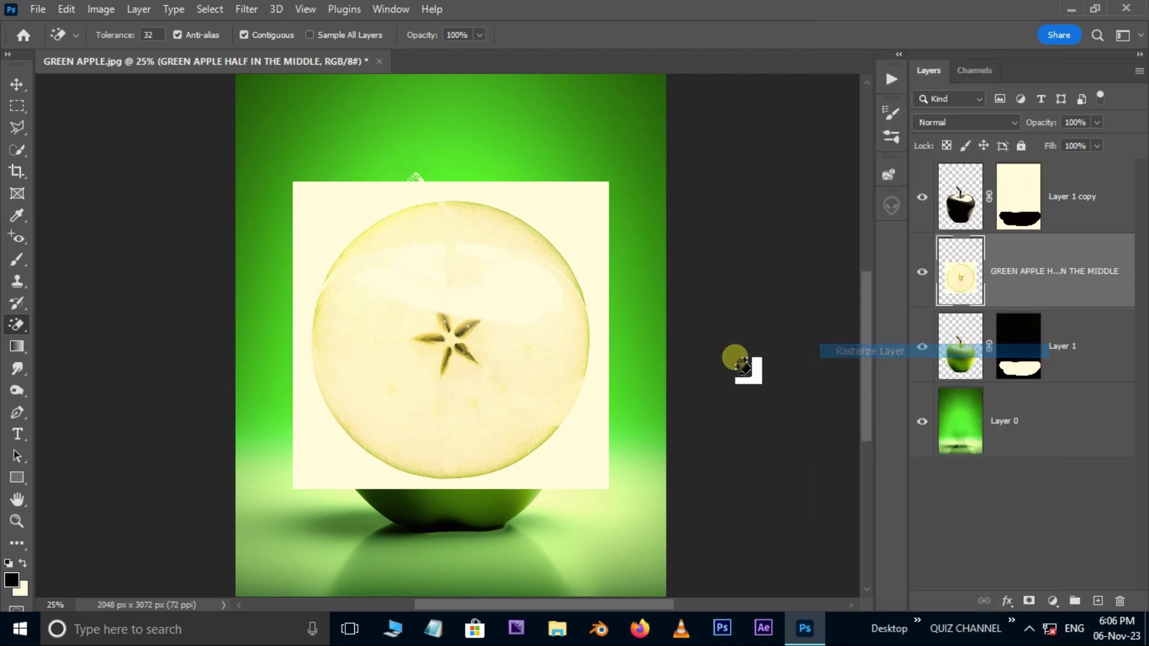
{"action": "left_click", "coordinate": [584, 246]}
{"action": "key", "text": "ctrl+t"}
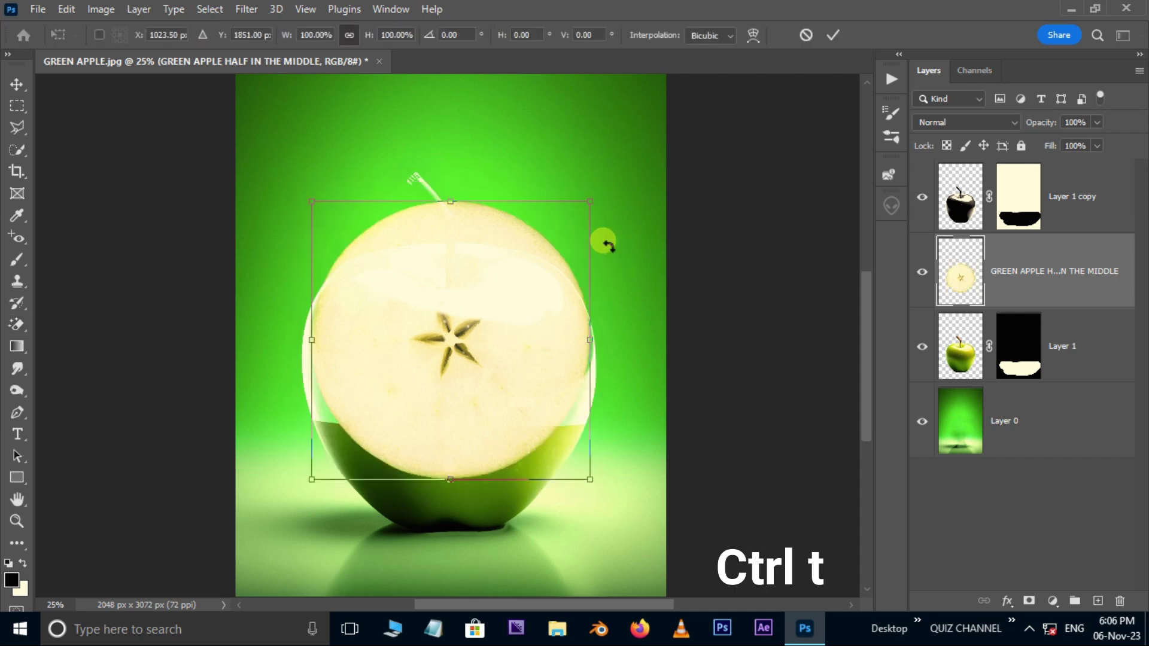
Squash the apple slice to about 28% height as a flat cross-section and commit.
{"action": "left_click_drag", "start_coordinate": [452, 203], "coordinate": [466, 371]}
{"action": "left_click_drag", "start_coordinate": [450, 480], "coordinate": [456, 460]}
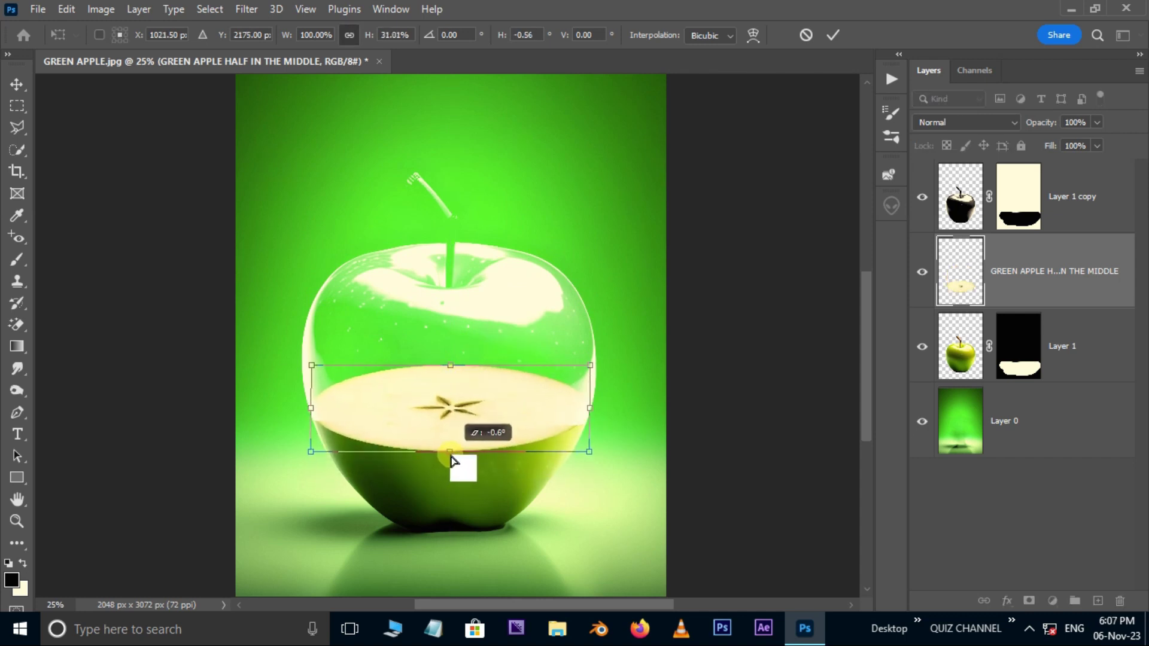
{"action": "left_click_drag", "start_coordinate": [451, 366], "coordinate": [454, 379]}
{"action": "key", "text": "ctrl+plus"}
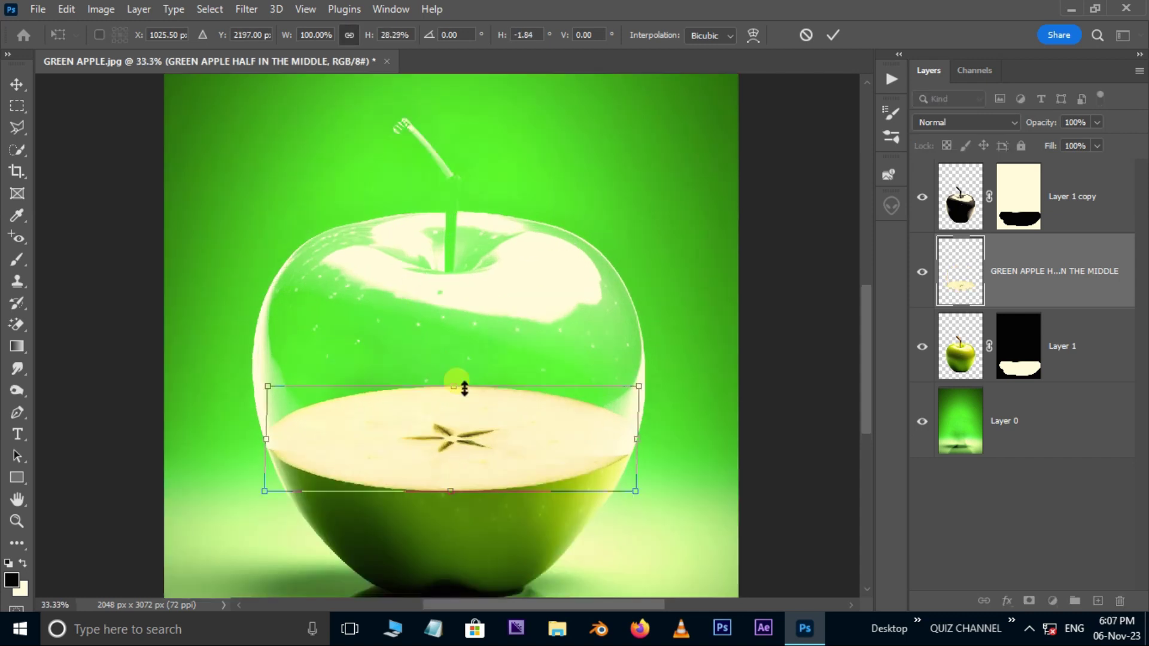
{"action": "left_click_drag", "start_coordinate": [457, 392], "coordinate": [457, 394]}
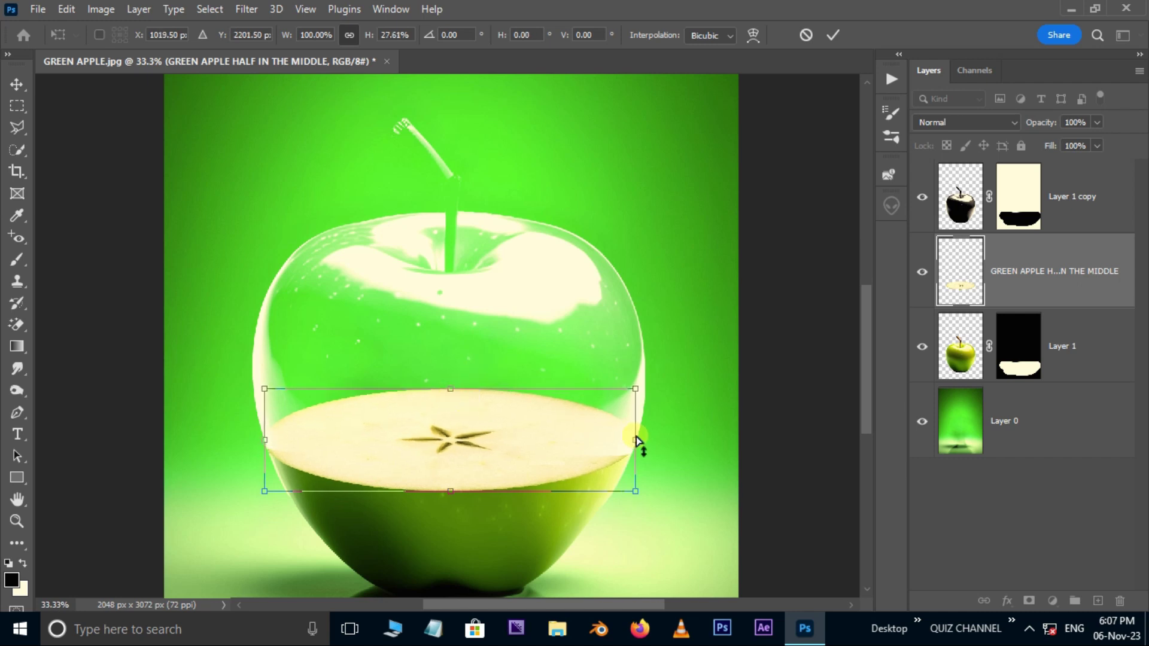
{"action": "key", "text": "Return"}
Target Layer 1 copy's mask with a size-70 brush loaded with the sampled cream colour.
{"action": "key", "text": "e"}
{"action": "key", "text": "ctrl+plus"}
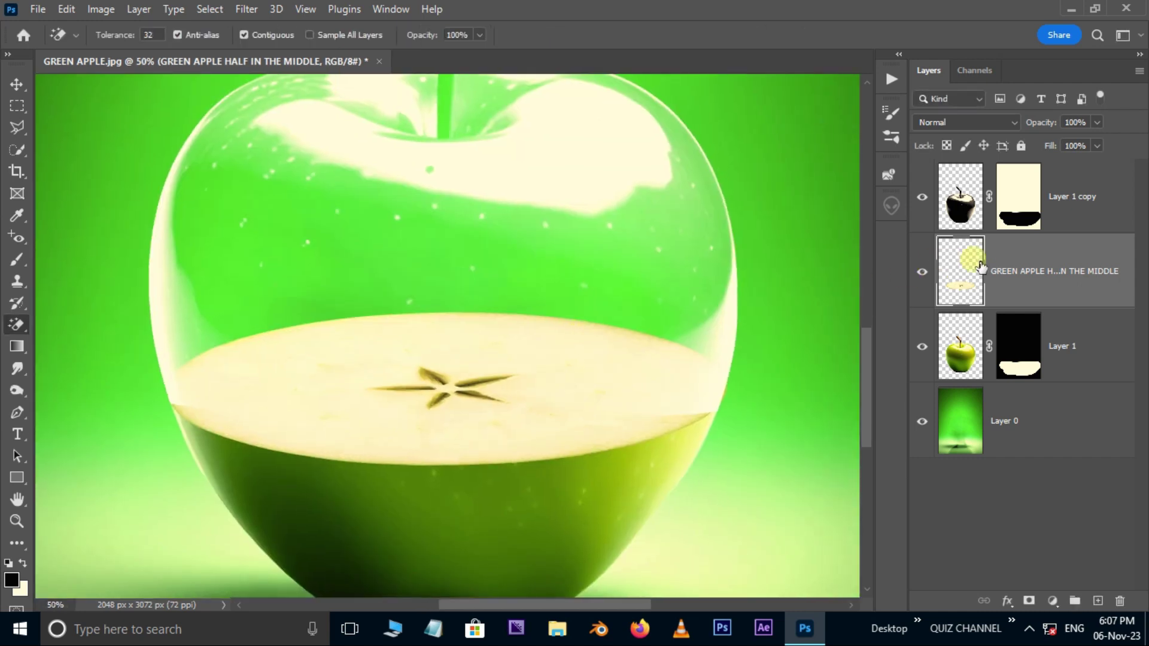
{"action": "left_click", "coordinate": [1031, 220]}
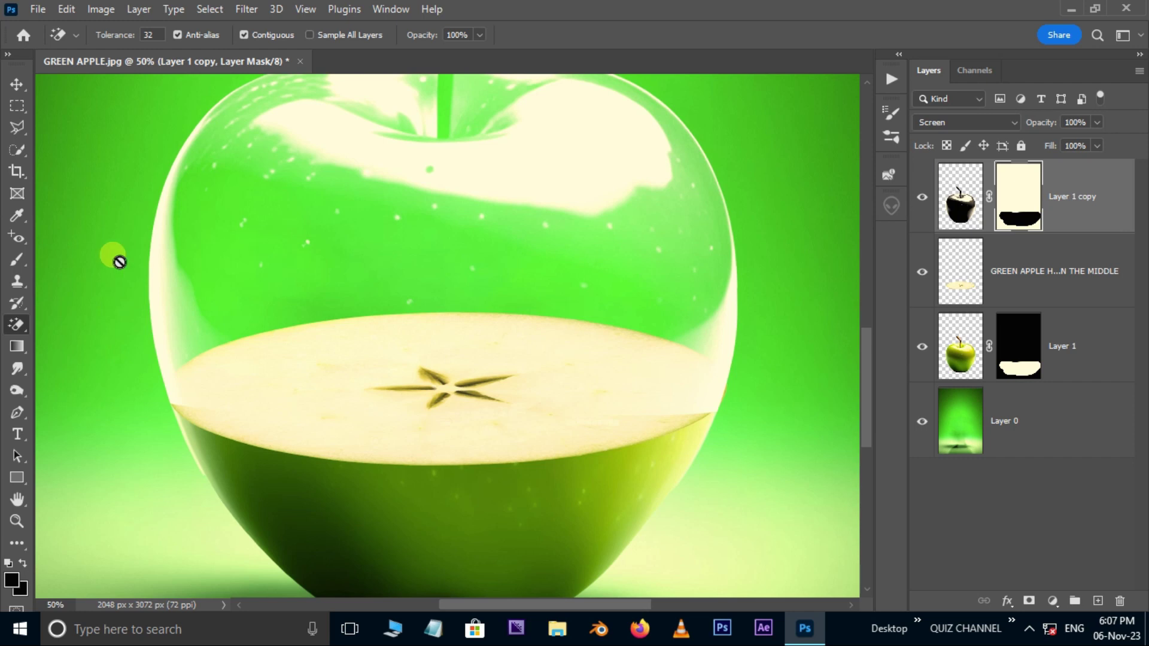
{"action": "left_click", "coordinate": [18, 258]}
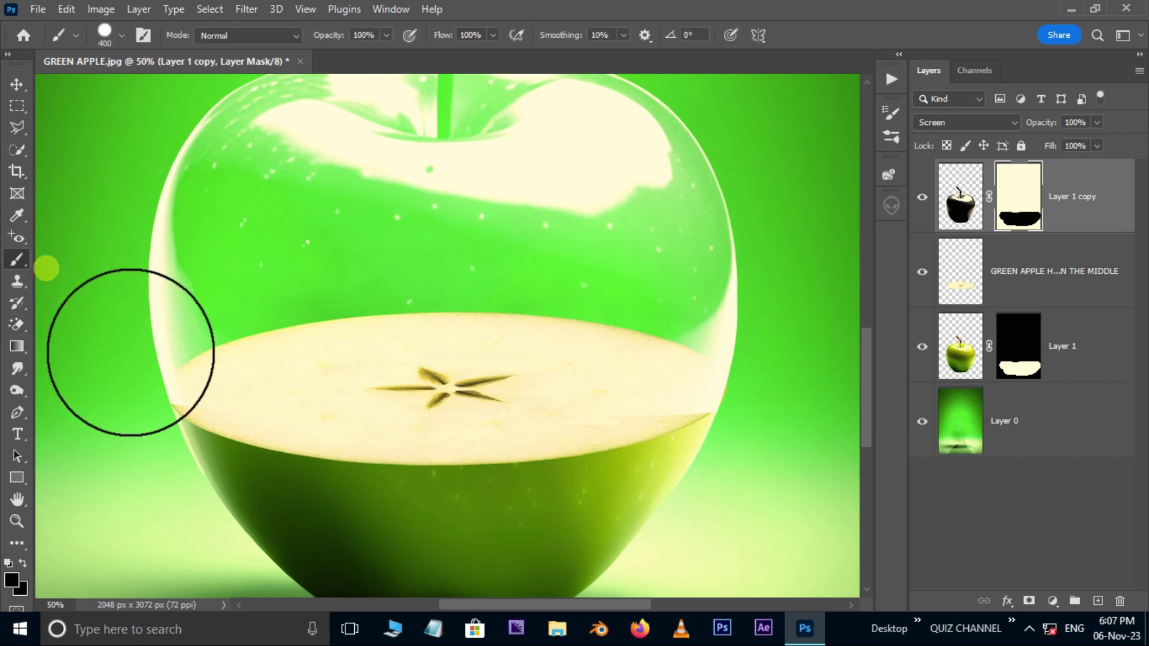
{"action": "left_click", "coordinate": [11, 579]}
{"action": "left_click", "coordinate": [625, 257]}
{"action": "left_click", "coordinate": [510, 176]}
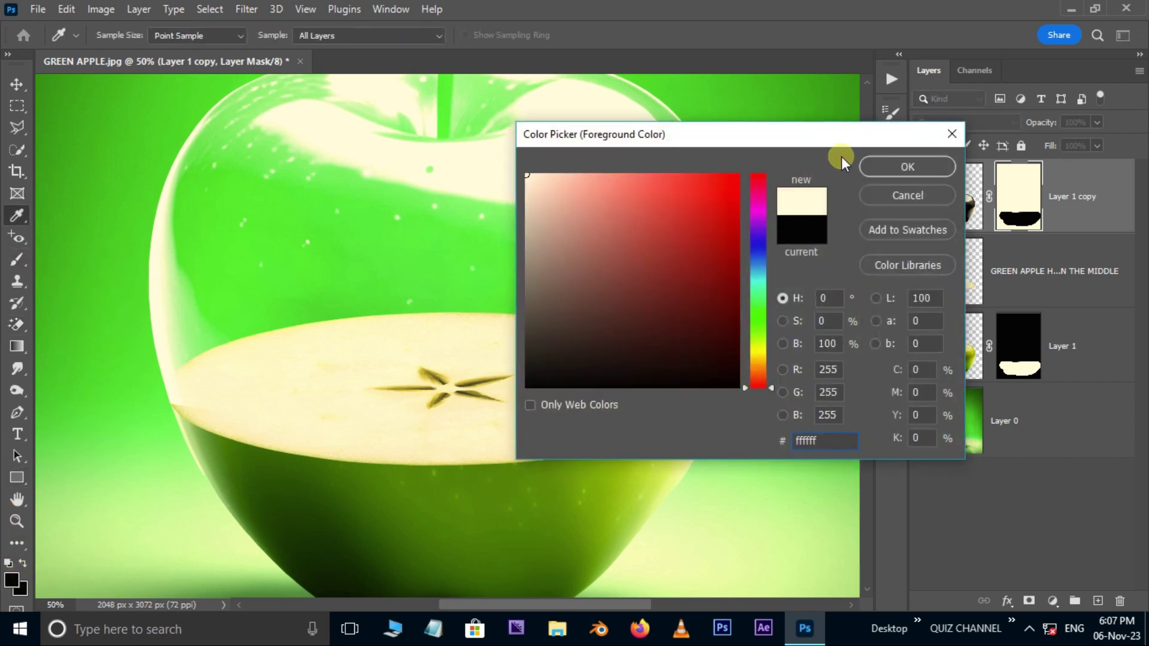
{"action": "left_click", "coordinate": [907, 167]}
{"action": "key", "text": "bracketleft"}
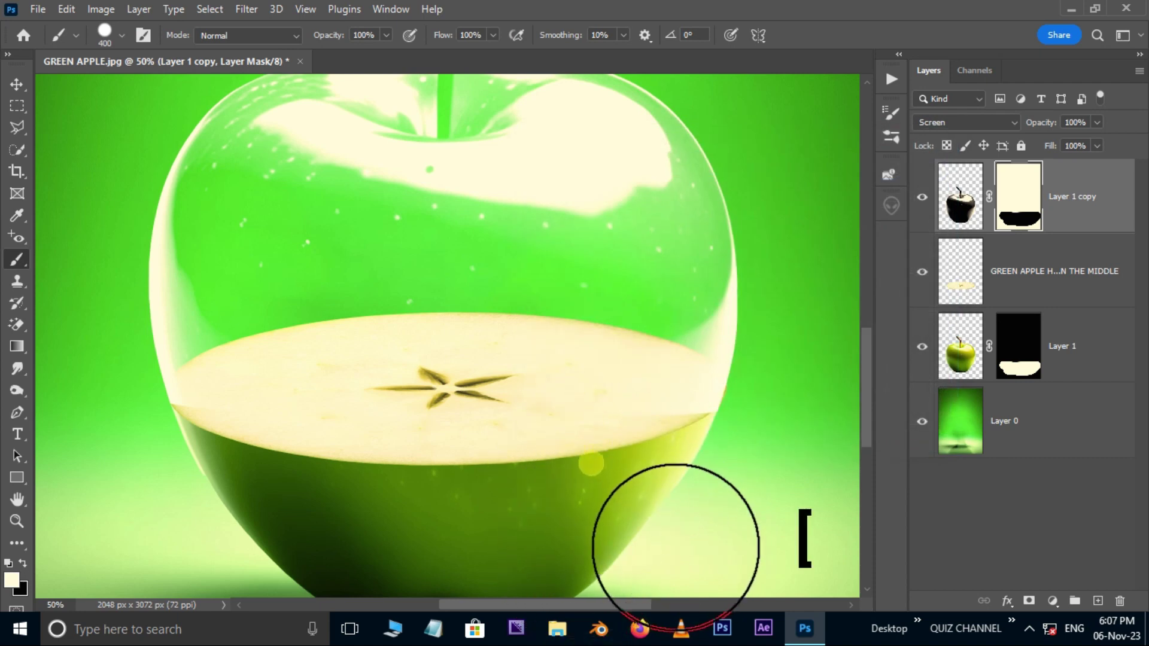
{"action": "key", "text": "bracketleft"}
{"action": "key", "text": "bracketleft"}
{"action": "key", "text": "bracketleft"}
{"action": "key", "text": "bracketleft"}
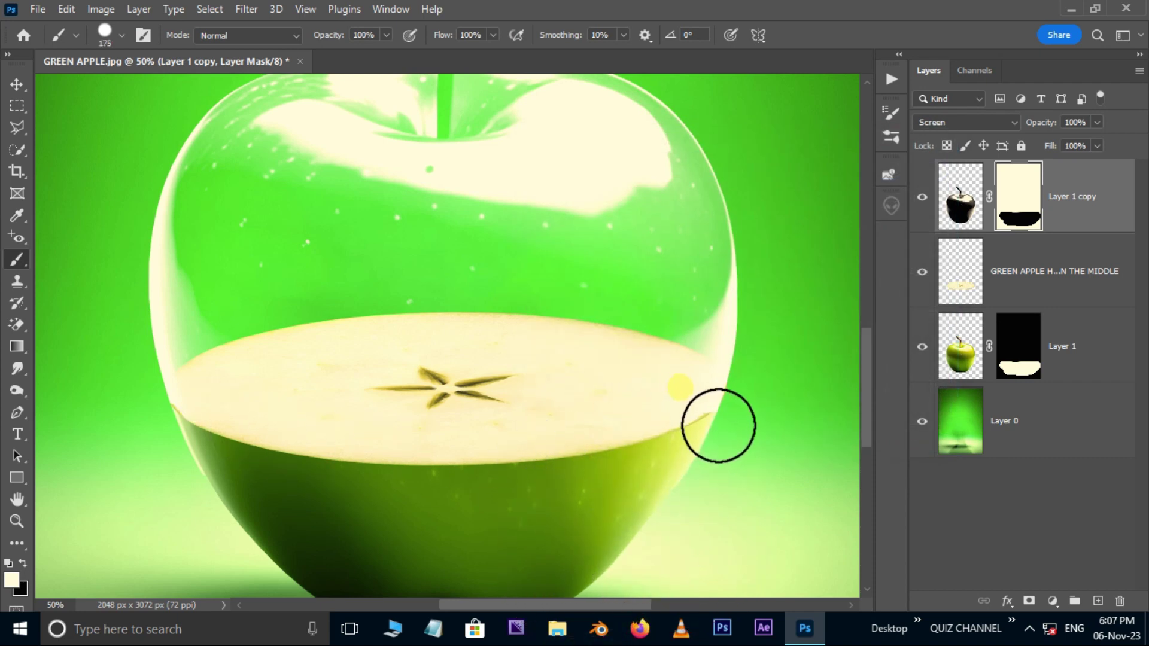
{"action": "key", "text": "bracketleft"}
{"action": "key", "text": "bracketleft"}
{"action": "key", "text": "bracketleft"}
{"action": "key", "text": "bracketleft"}
{"action": "key", "text": "bracketleft"}
{"action": "key", "text": "bracketleft"}
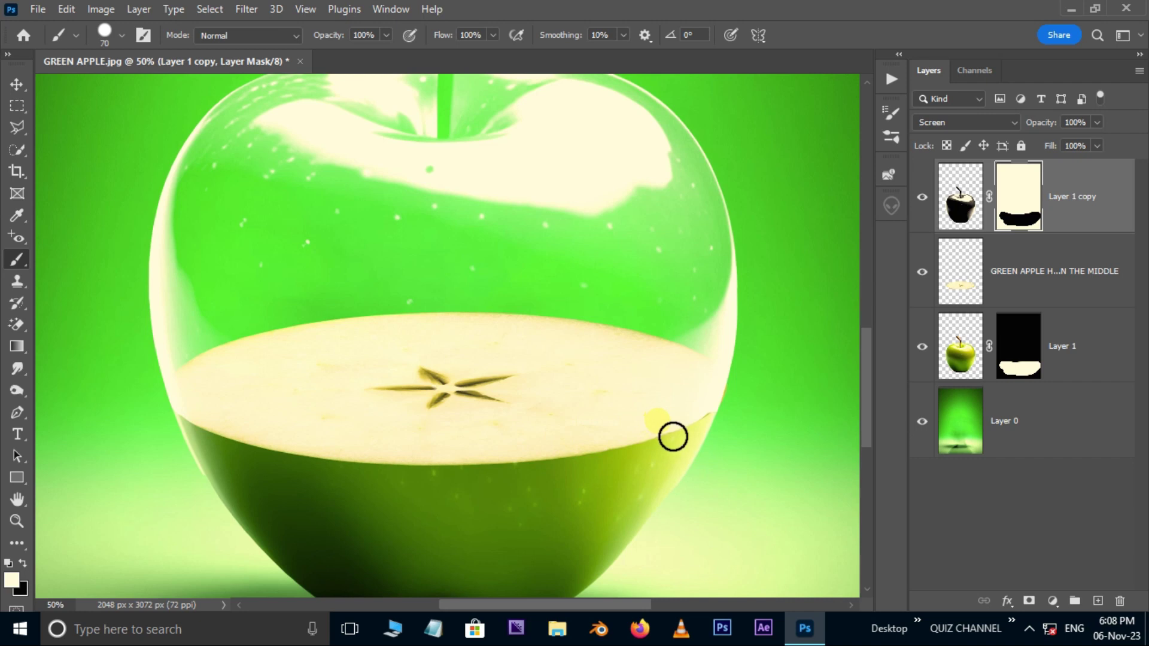
On Layer 1's mask, zoom in and paint over the stem tip to reveal the real brown stem.
{"action": "key", "text": "ctrl+minus"}
{"action": "key", "text": "ctrl+minus"}
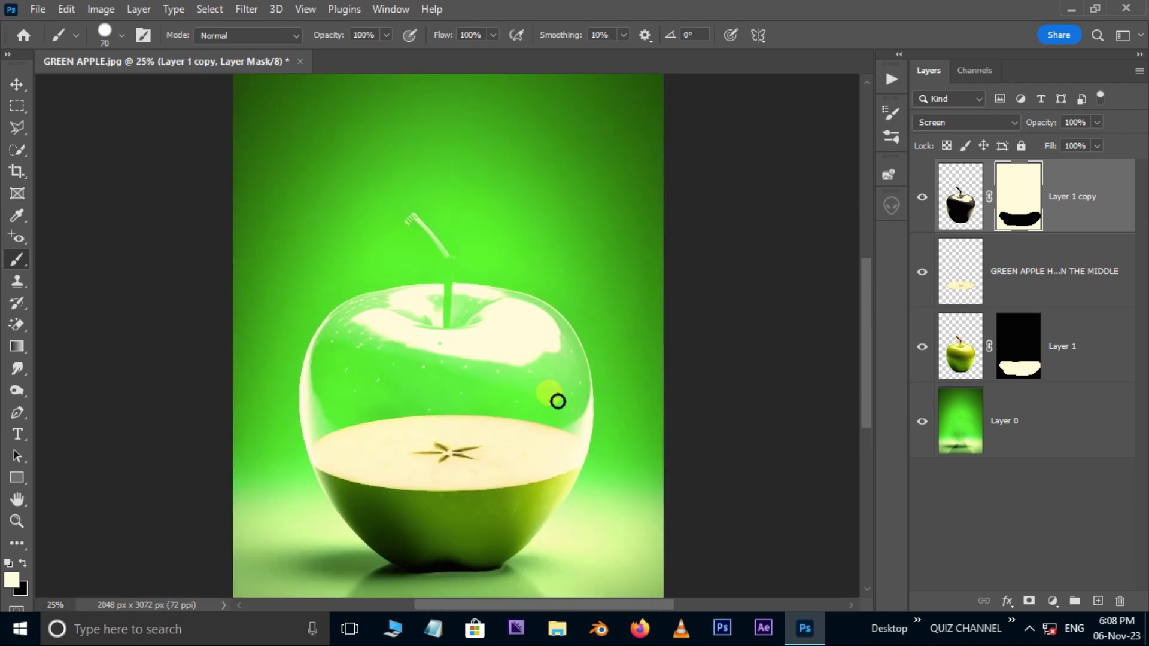
{"action": "left_click", "coordinate": [1020, 357]}
{"action": "key", "text": "ctrl+plus"}
{"action": "key", "text": "ctrl+plus"}
{"action": "key", "text": "ctrl+plus"}
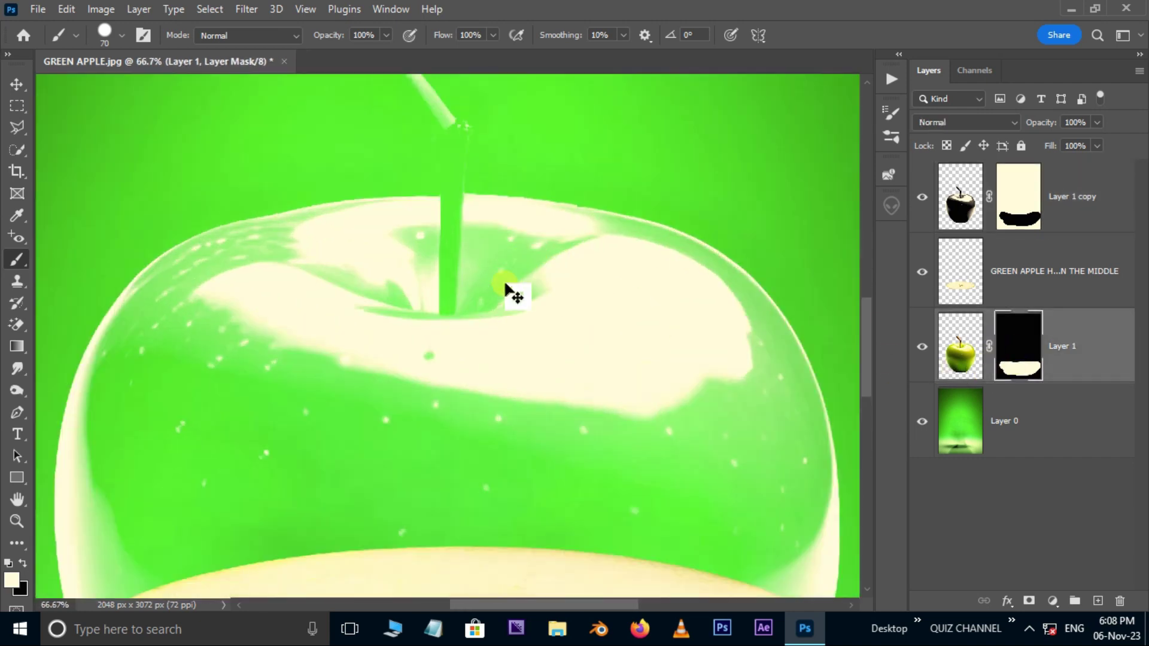
{"action": "left_click_drag", "start_coordinate": [508, 290], "coordinate": [513, 405]}
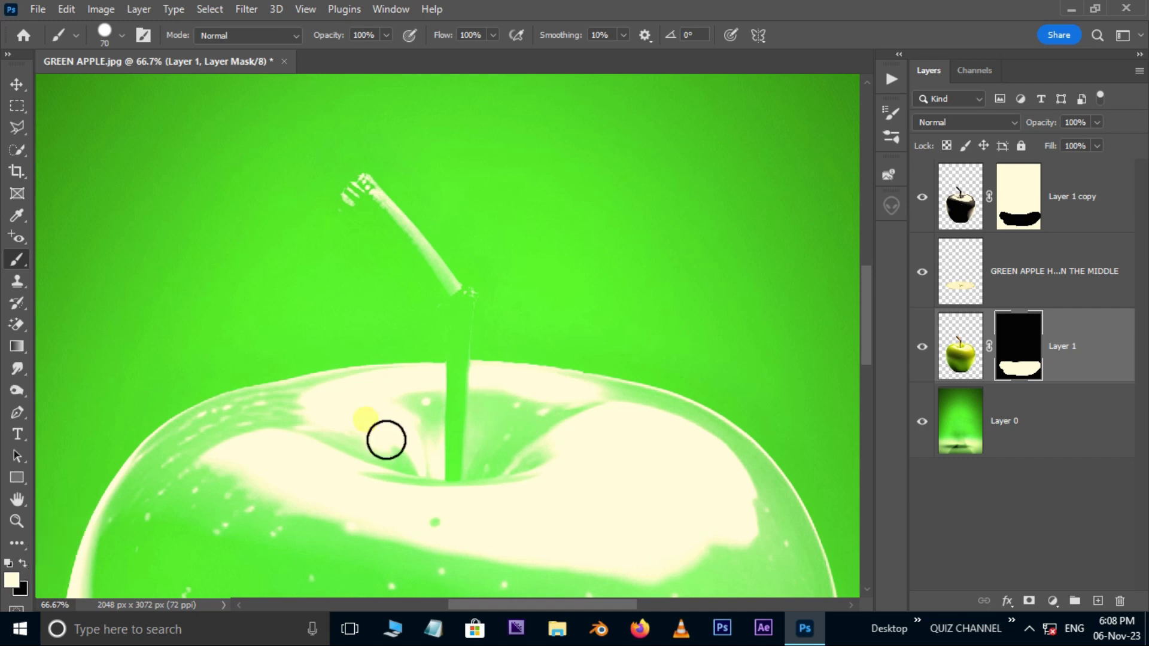
{"action": "mouse_move", "coordinate": [371, 230]}
{"action": "left_mouse_down"}
{"action": "mouse_move", "coordinate": [383, 206]}
{"action": "mouse_move", "coordinate": [370, 226]}
{"action": "mouse_move", "coordinate": [427, 226]}
{"action": "mouse_move", "coordinate": [448, 246]}
{"action": "mouse_move", "coordinate": [416, 271]}
{"action": "mouse_move", "coordinate": [430, 290]}
{"action": "mouse_move", "coordinate": [492, 313]}
{"action": "mouse_move", "coordinate": [468, 334]}
{"action": "mouse_move", "coordinate": [479, 361]}
{"action": "left_mouse_up"}
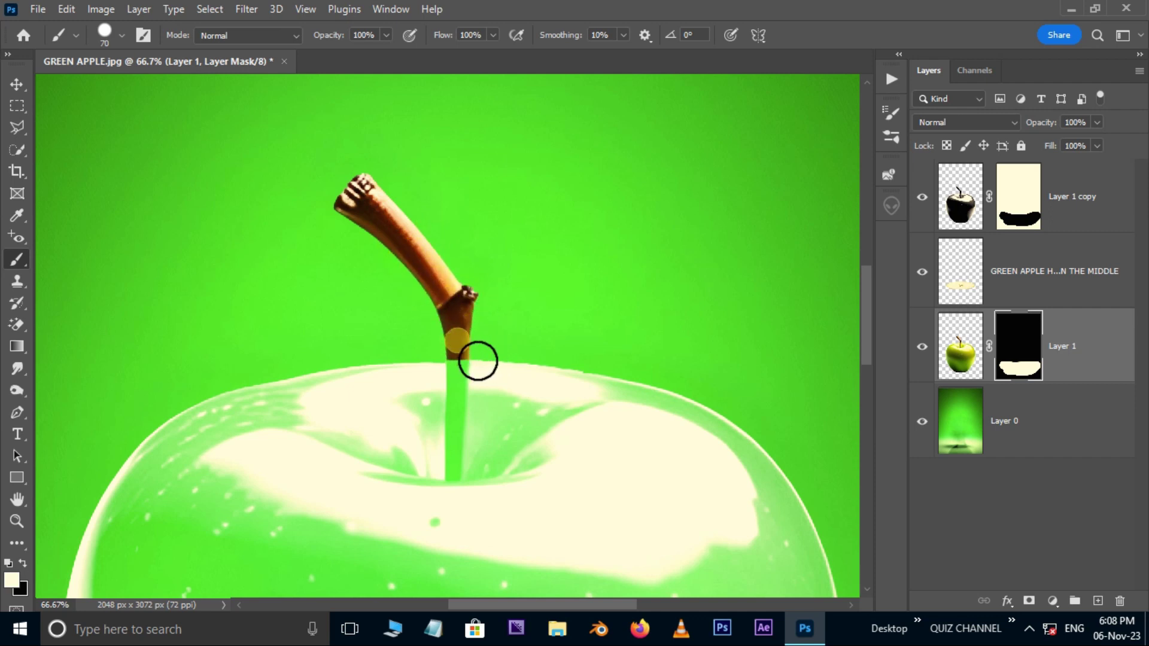
With a smaller brush, reveal the brown stem down to the apple, then view the whole image.
{"action": "key", "text": "bracketleft"}
{"action": "key", "text": "bracketleft"}
{"action": "left_click", "coordinate": [469, 461]}
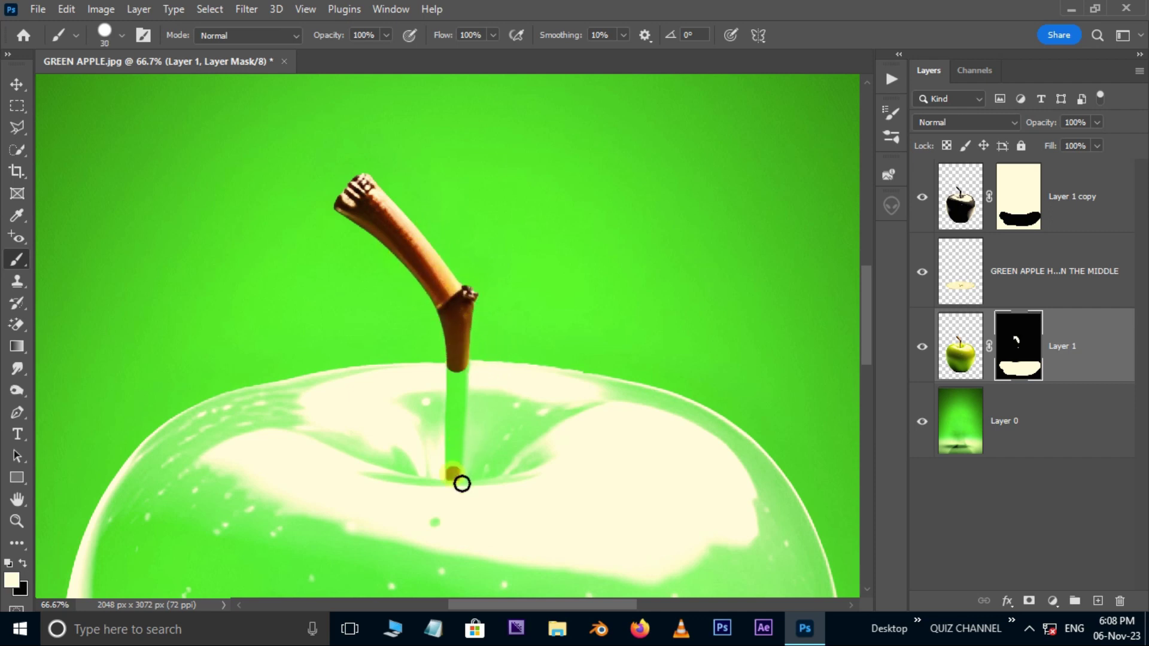
{"action": "mouse_move", "coordinate": [462, 483]}
{"action": "left_mouse_down"}
{"action": "mouse_move", "coordinate": [465, 384]}
{"action": "mouse_move", "coordinate": [462, 461]}
{"action": "mouse_move", "coordinate": [469, 408]}
{"action": "left_mouse_up"}
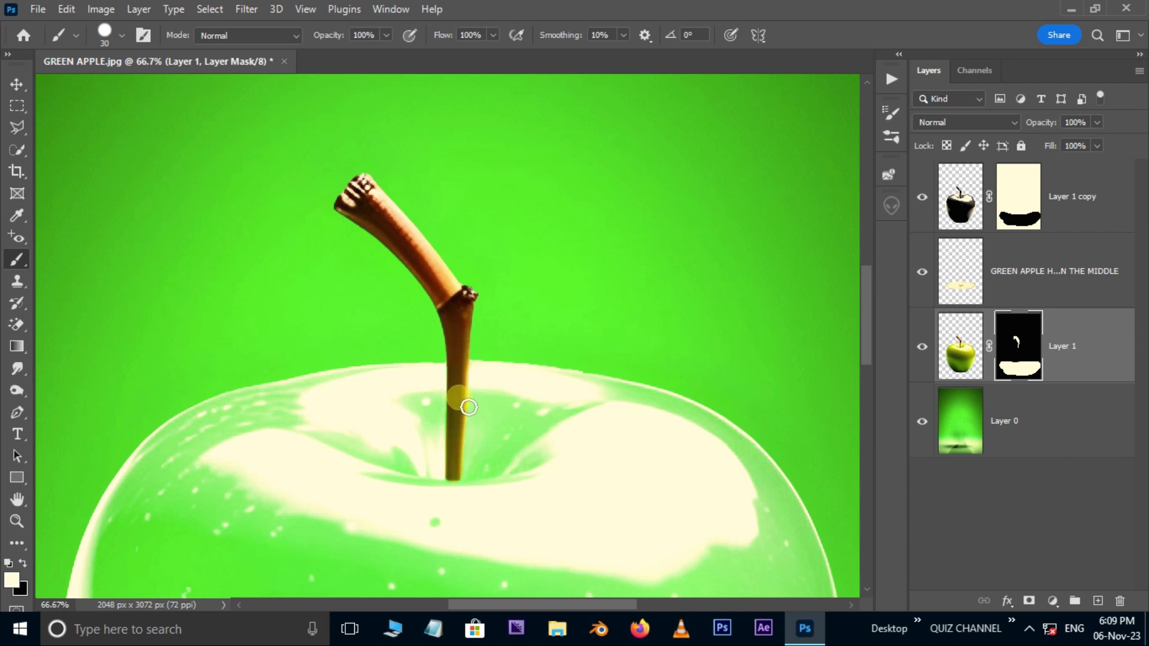
{"action": "key", "text": "ctrl+minus"}
{"action": "key", "text": "ctrl+minus"}
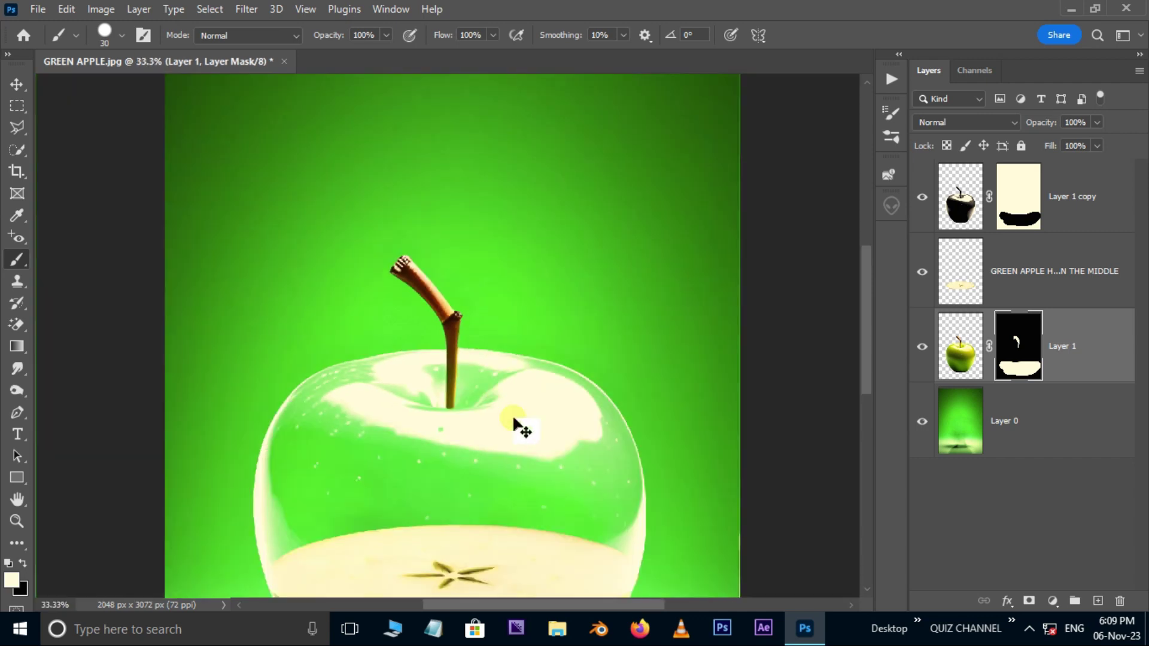
{"action": "left_click_drag", "start_coordinate": [572, 461], "coordinate": [570, 244]}
{"action": "key", "text": "ctrl+minus"}
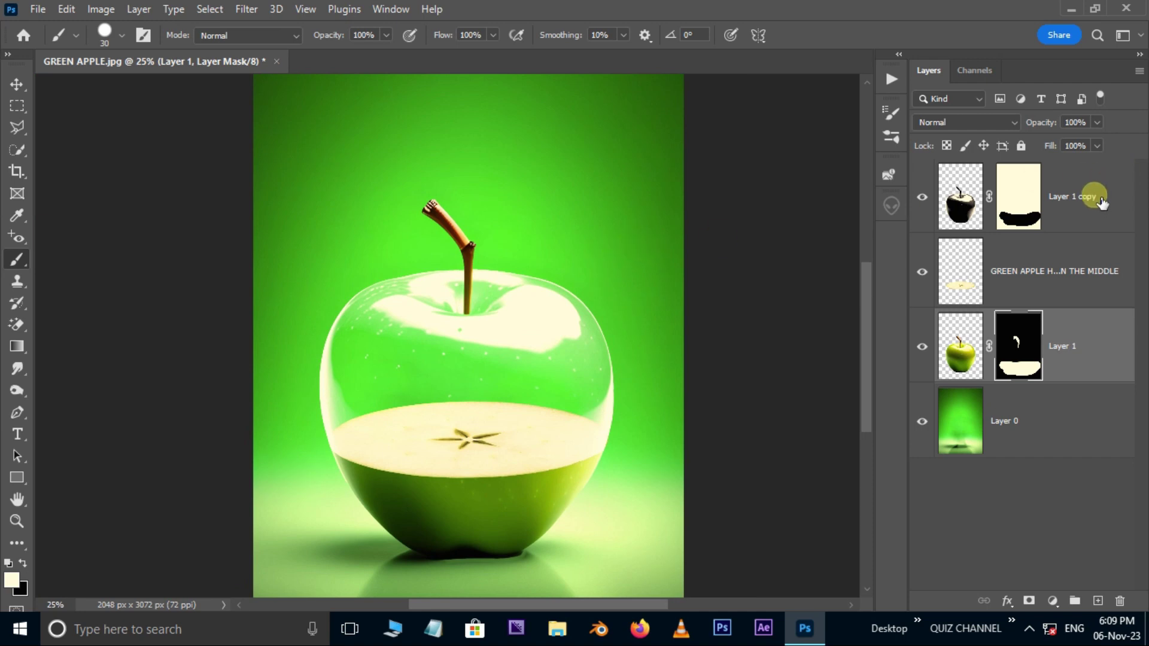
Add a Color Lookup layer above Layer 1 copy using the FallColors.look 3DLUT file.
{"action": "left_click", "coordinate": [1095, 197]}
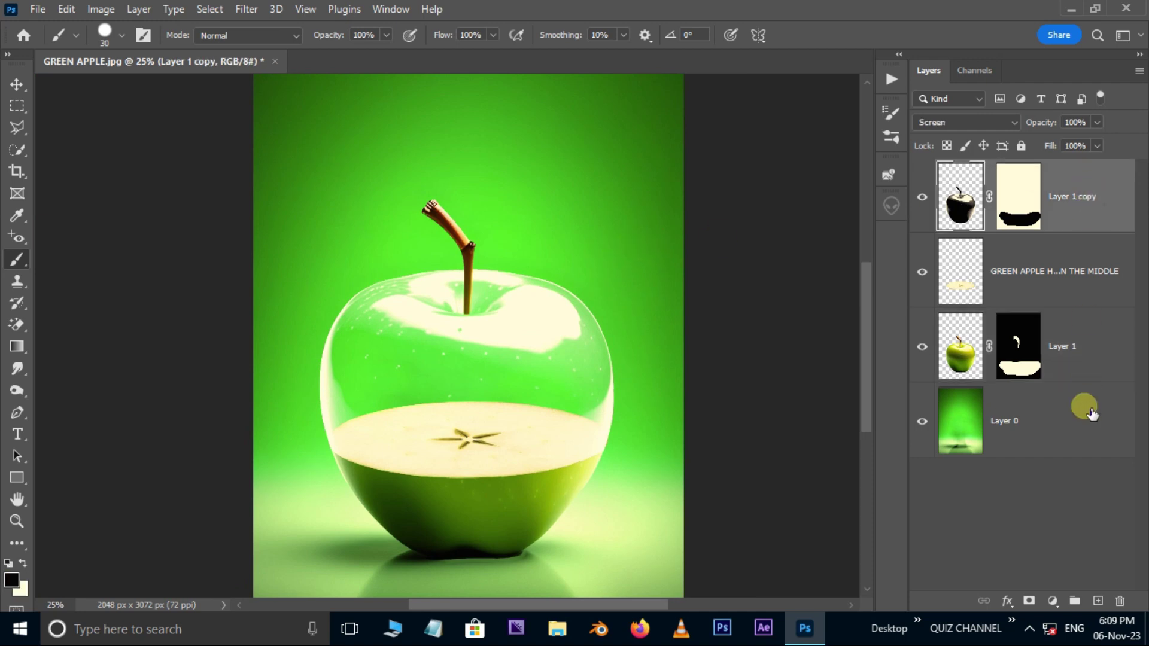
{"action": "left_click", "coordinate": [1053, 600]}
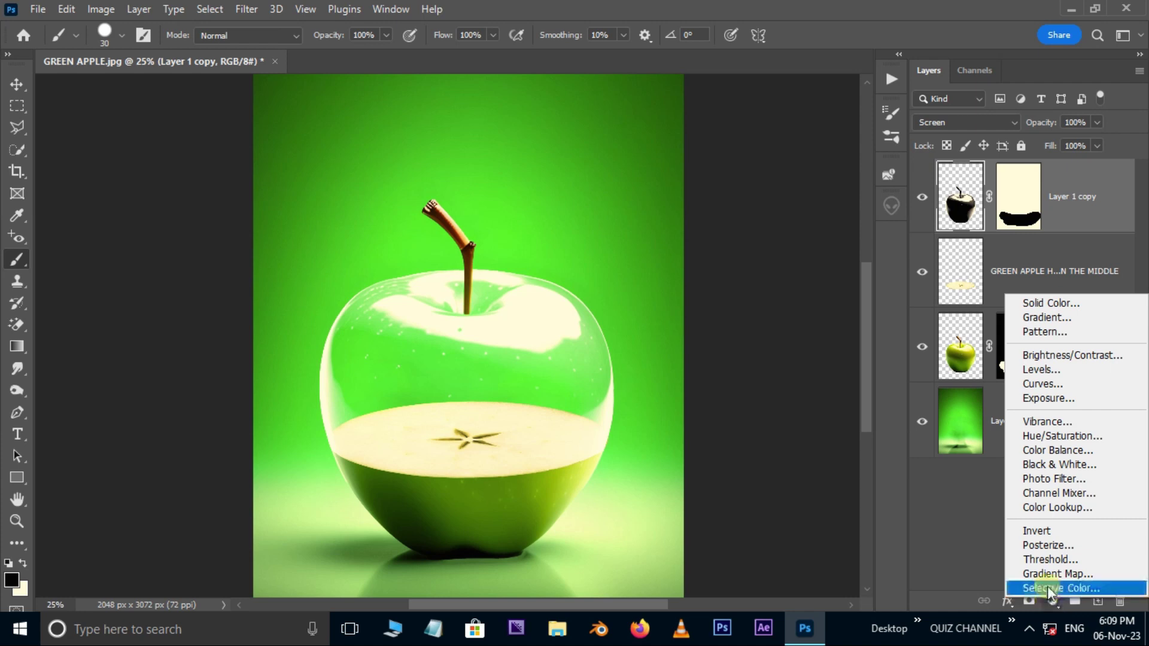
{"action": "left_click", "coordinate": [1067, 509]}
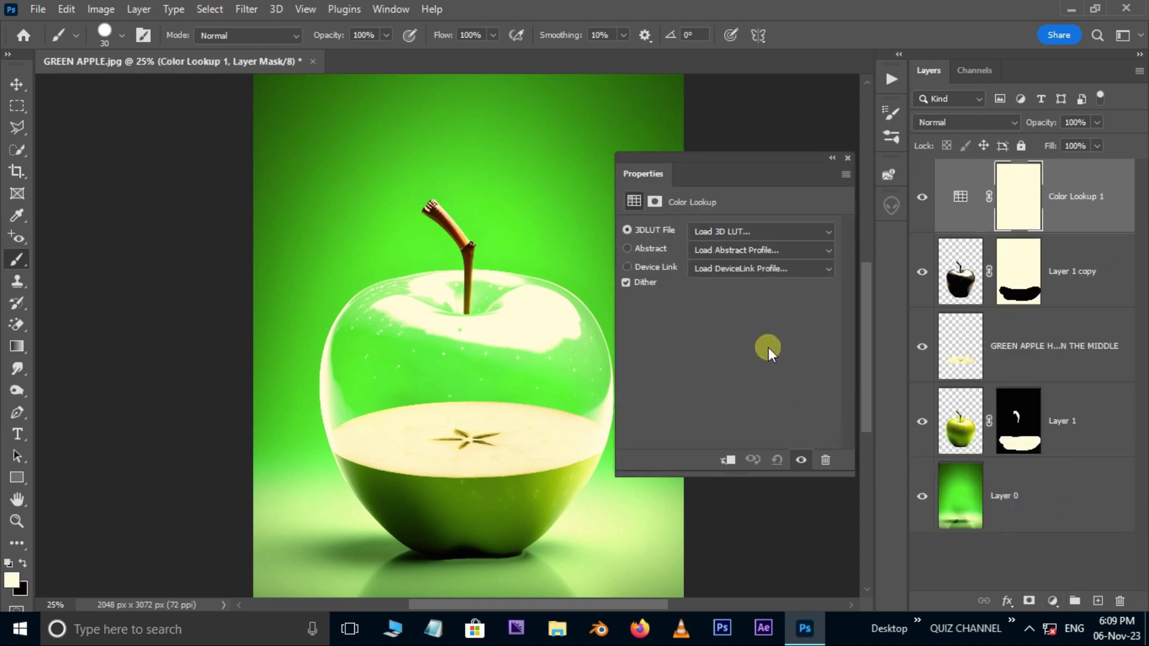
{"action": "left_click", "coordinate": [810, 231]}
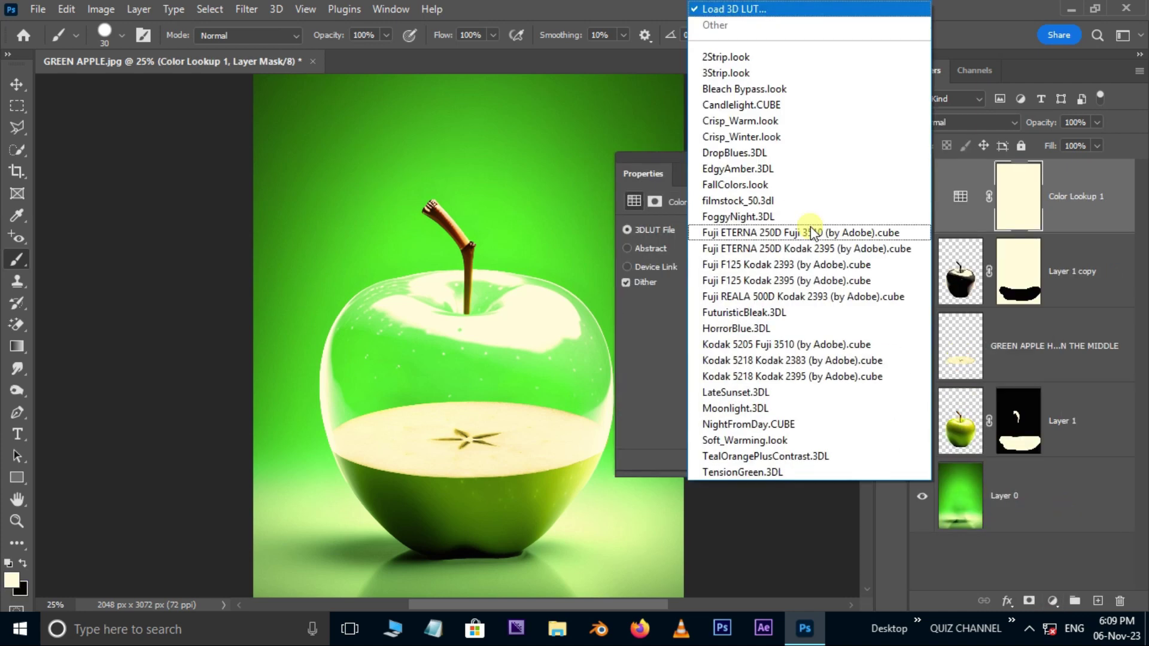
{"action": "left_click", "coordinate": [771, 186]}
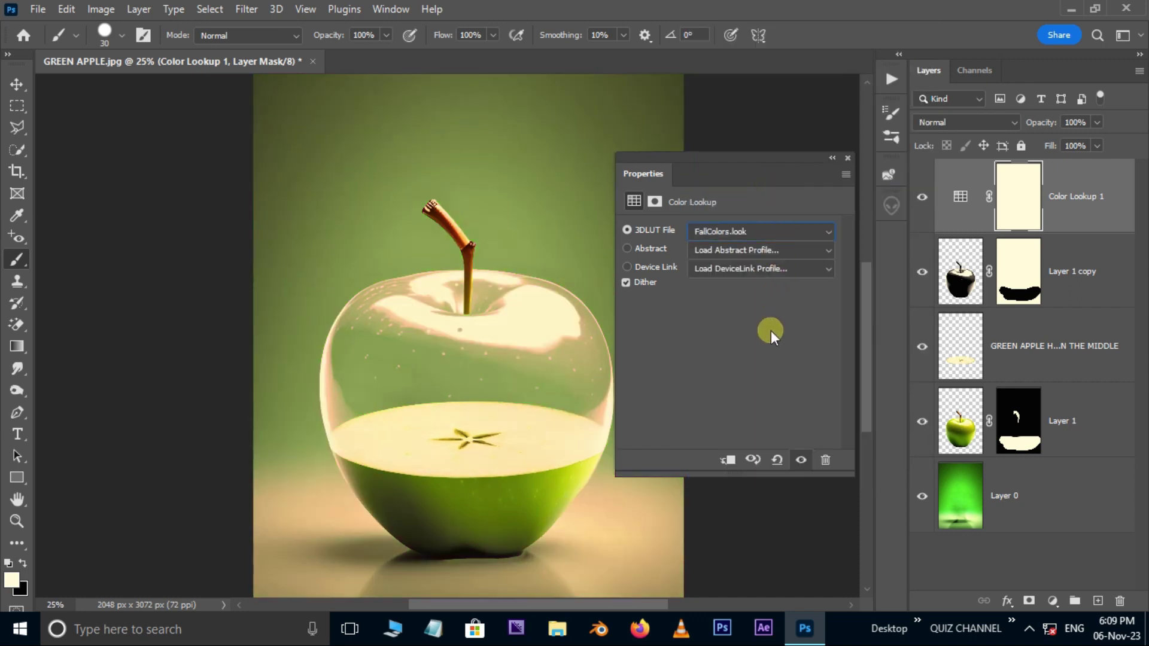